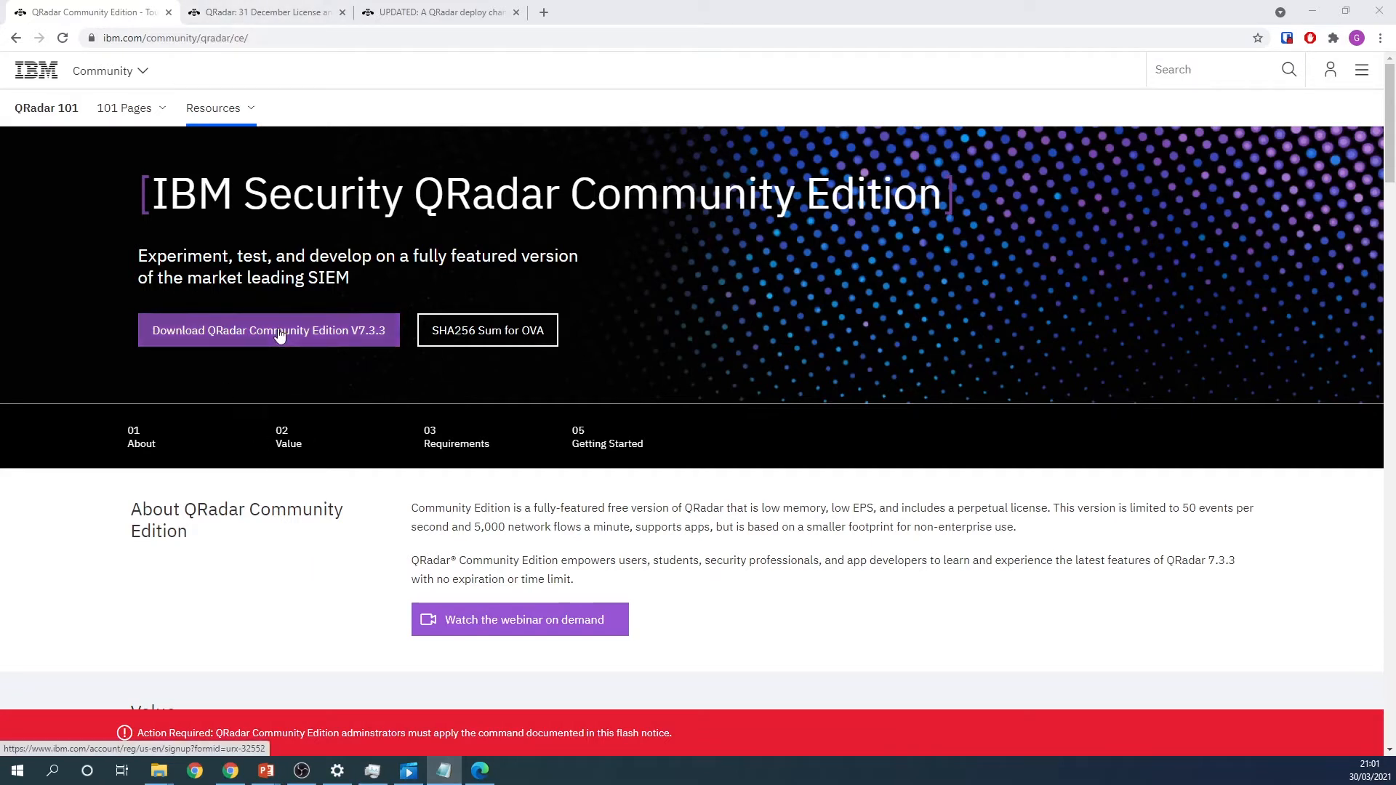
- Review IBM's 31 December license issue report and the flash notice's resolution procedure, including the license fix command for QRadar Community Edition
click(234, 7)
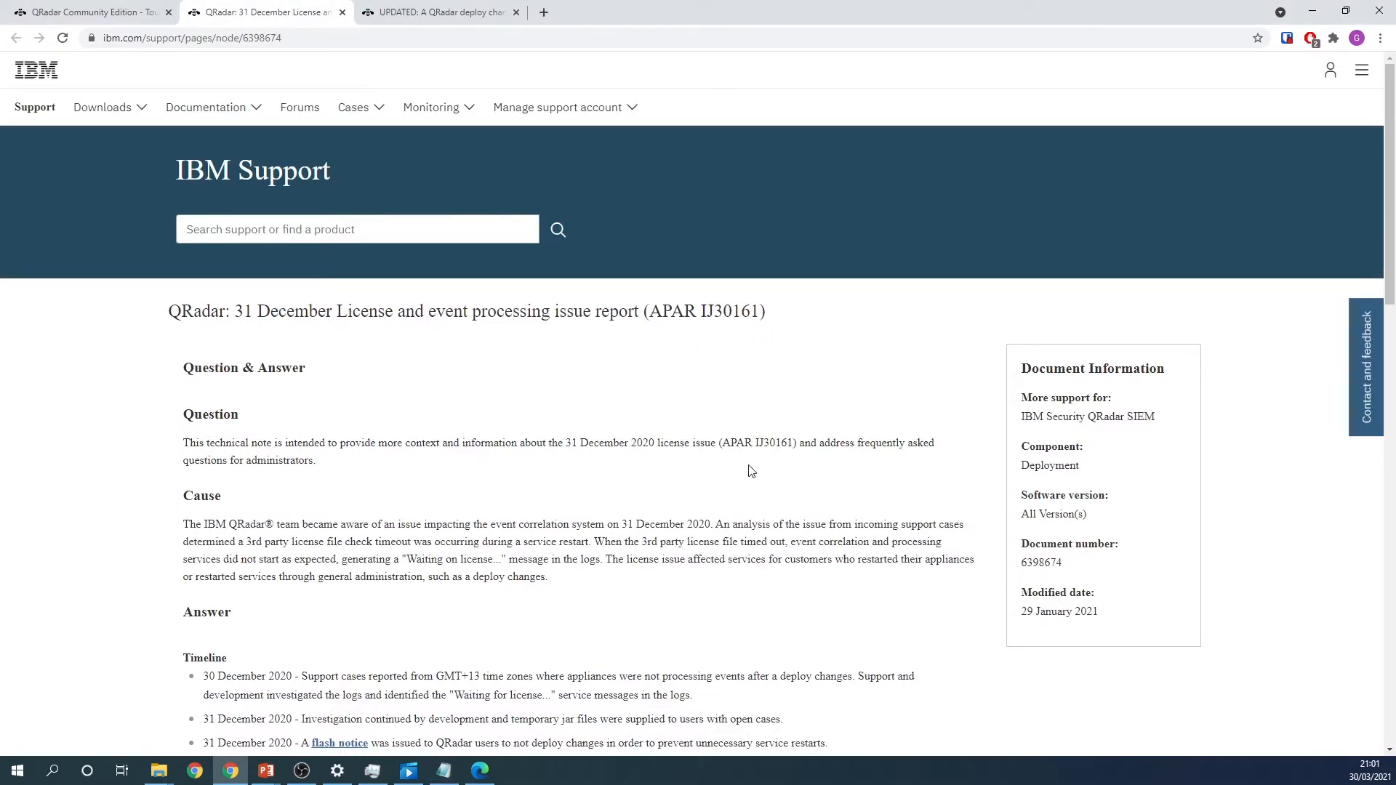
scroll(663, 501, down, 4)
scroll(848, 559, up, 4)
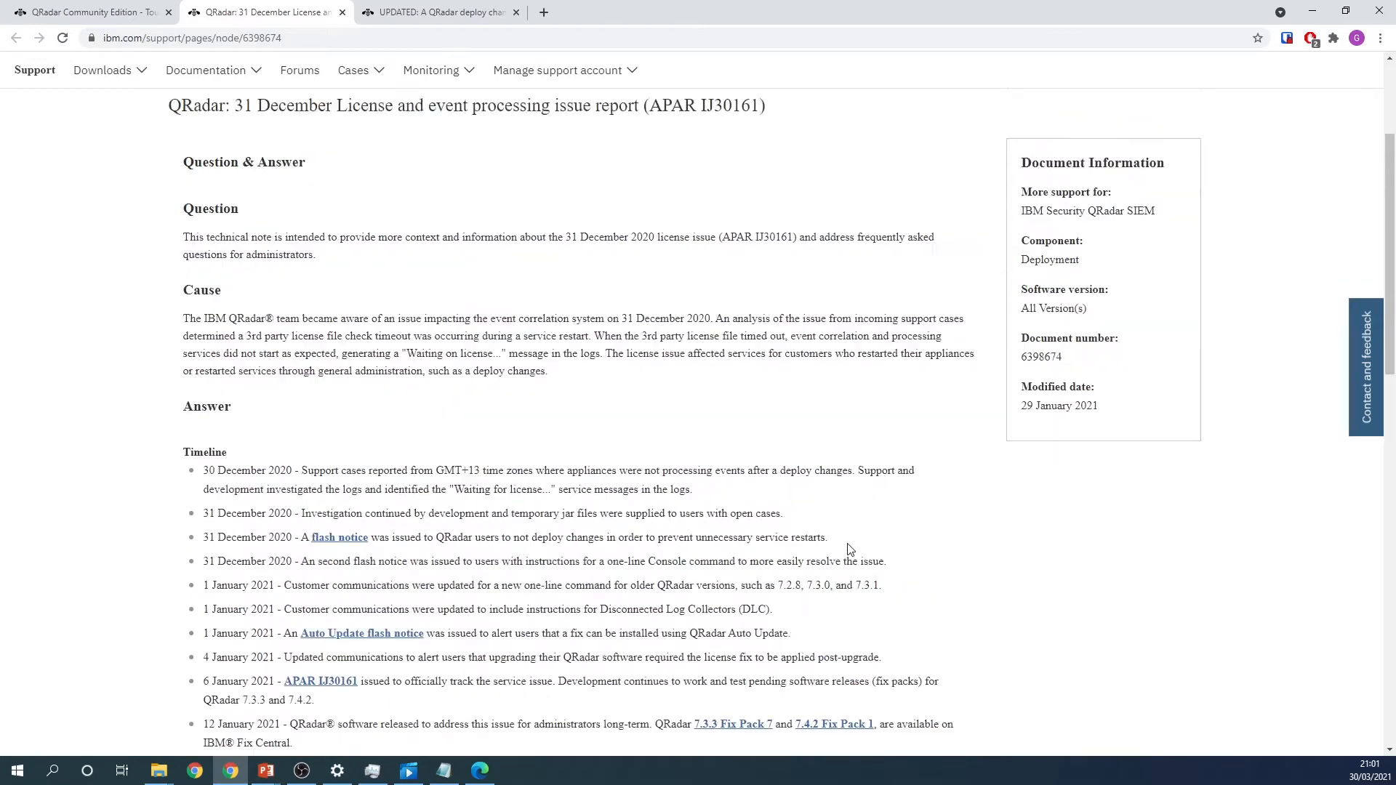
click(441, 12)
scroll(687, 429, down, 6)
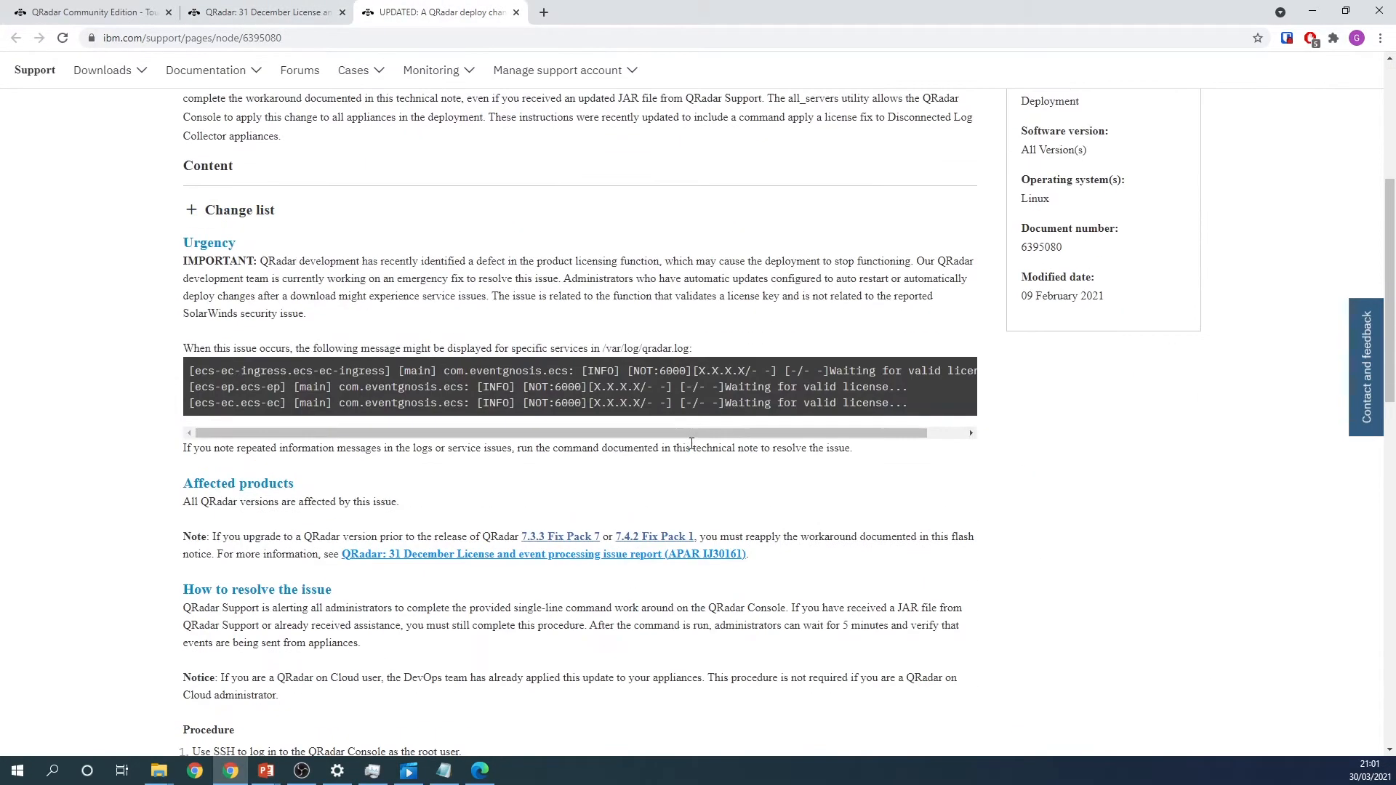
scroll(206, 456, down, 3)
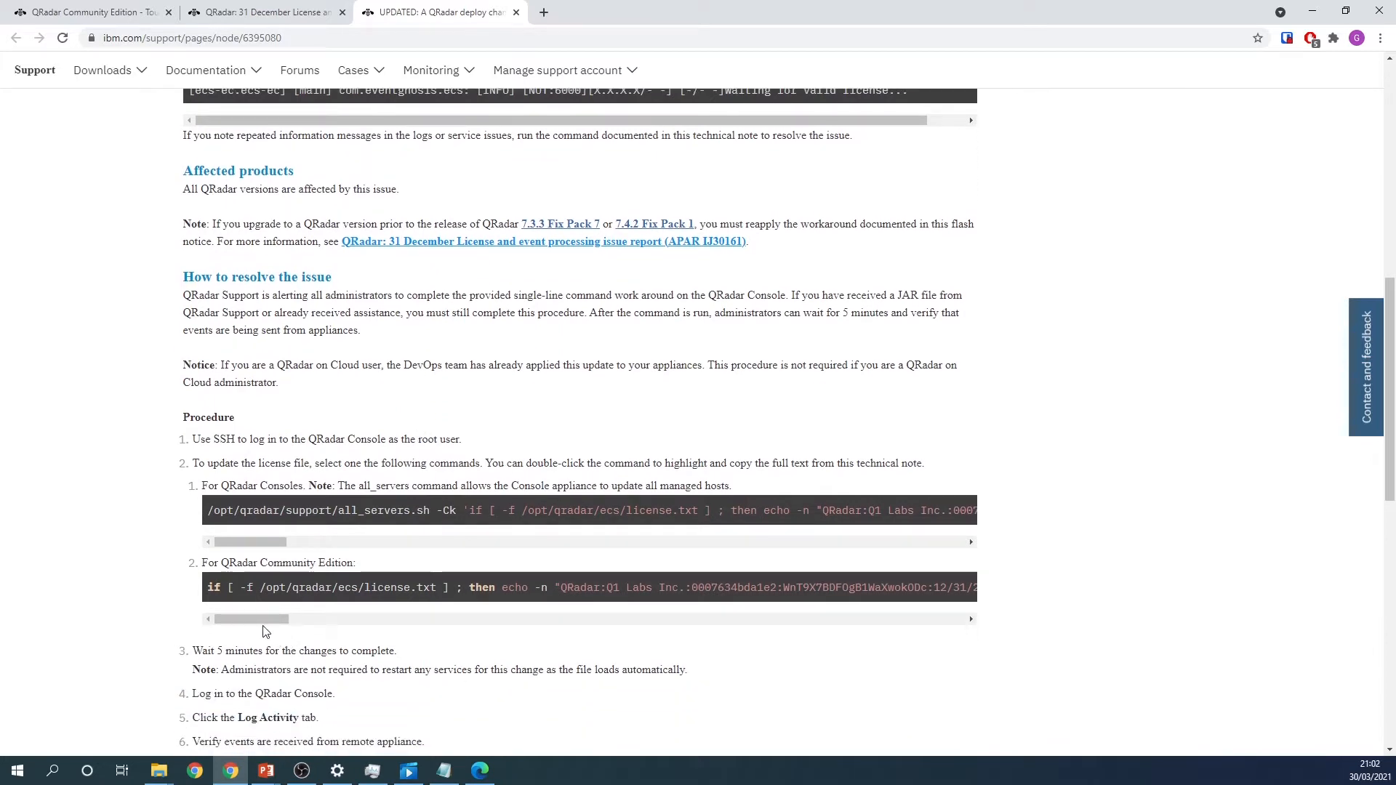
drag(264, 617, 113, 594)
scroll(211, 429, down, 3)
scroll(211, 429, down, 1)
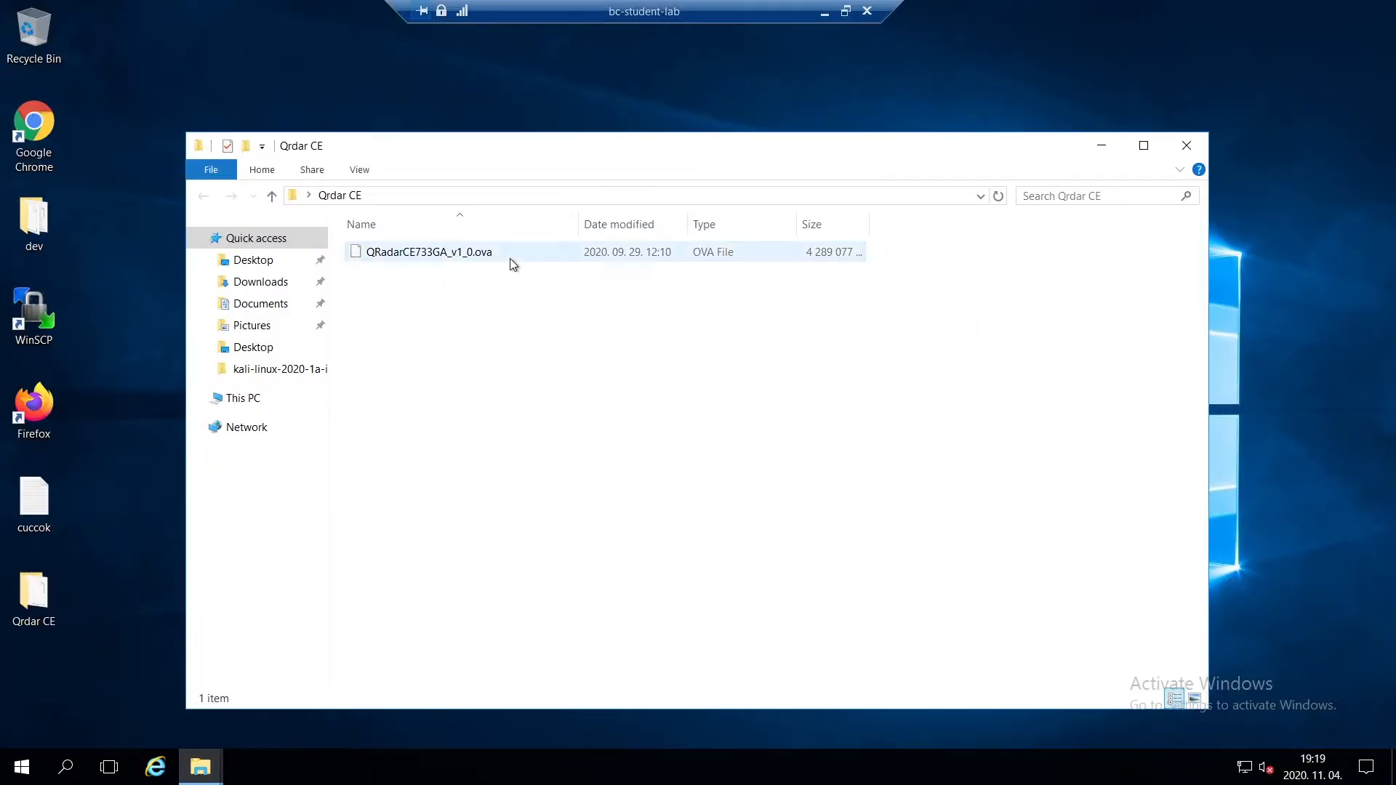
- Open QRadarCE733GA_v1_0.ova from the Qrdar CE folder as an archive in 7-Zip
click(509, 259)
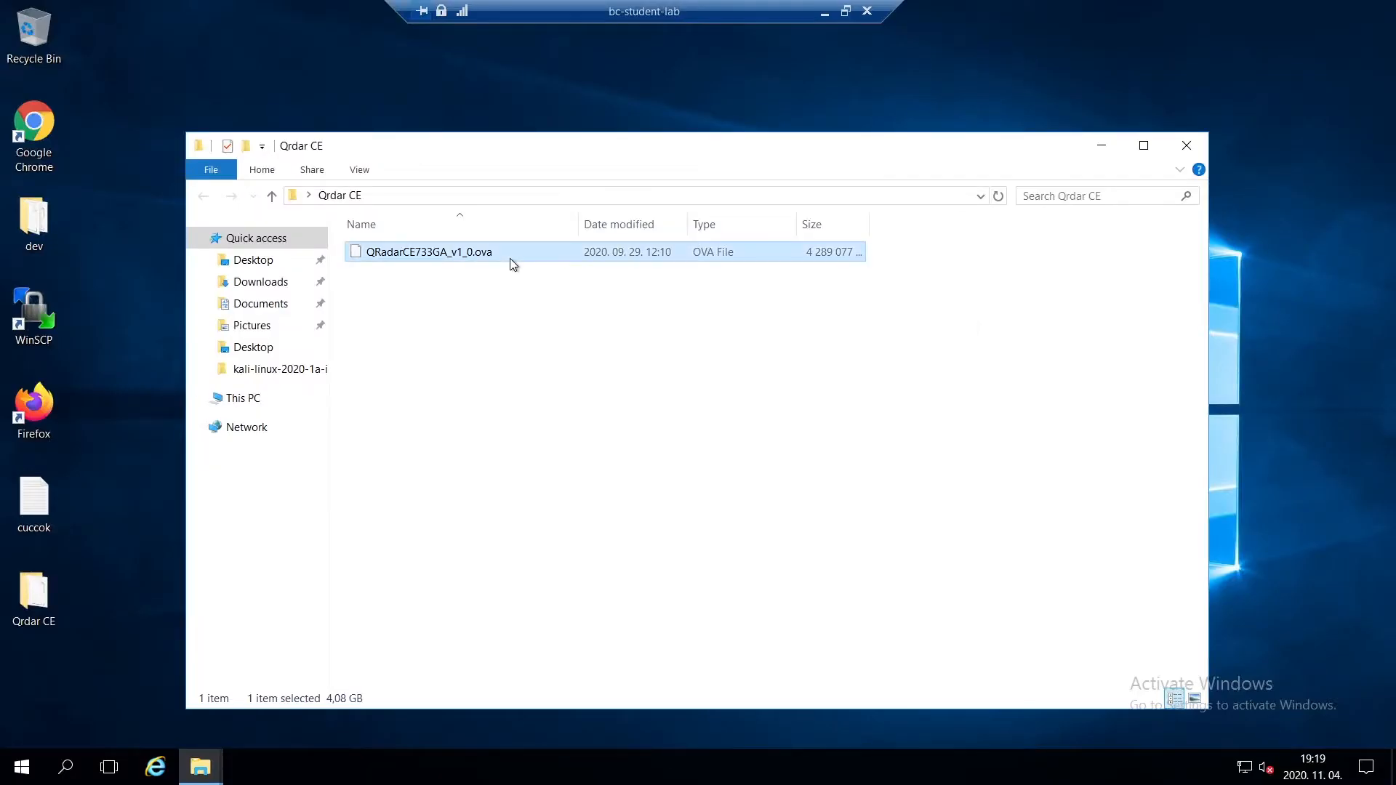
right_click(509, 259)
mouse_move(570, 292)
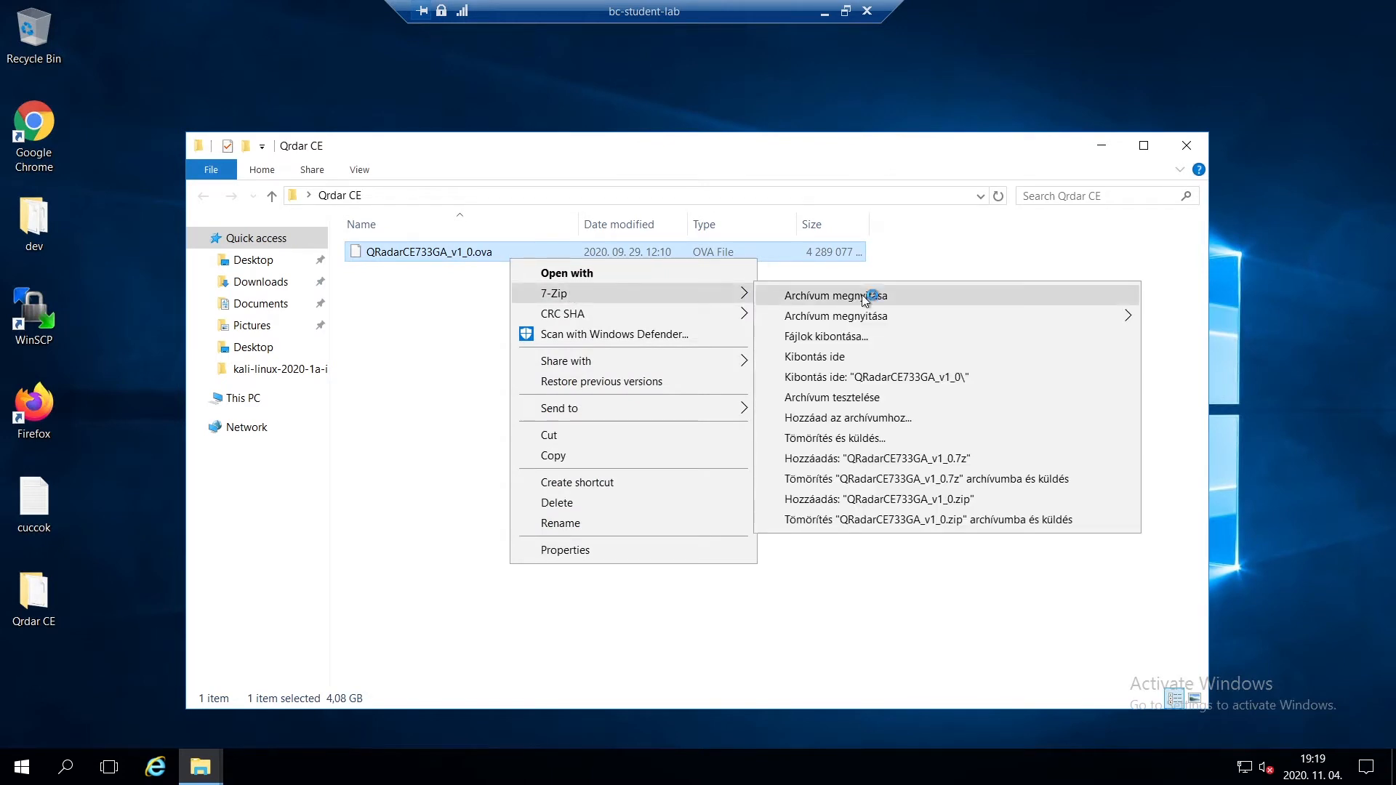
click(881, 298)
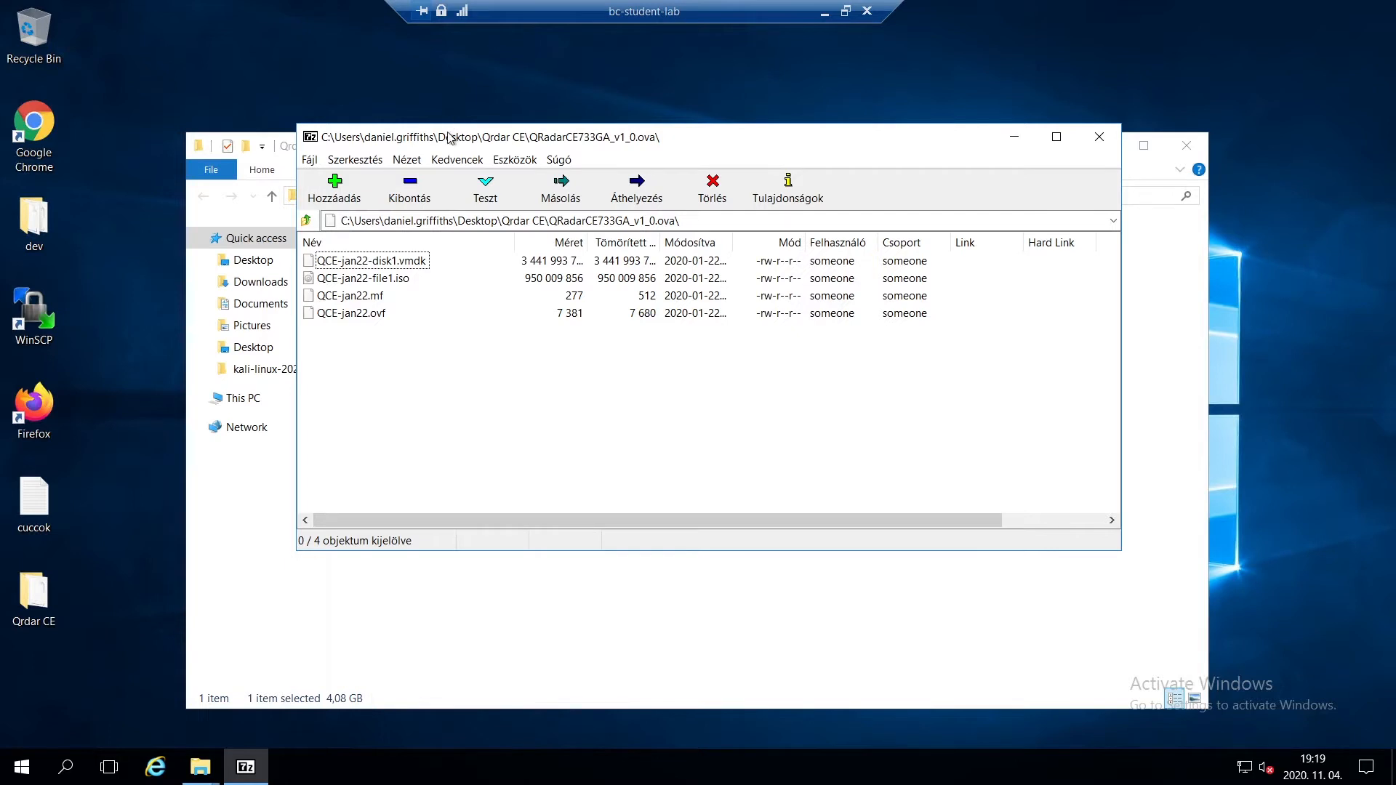
- Extract QCE-jan22-disk1.vmdk from the archive into the Qrdar CE folder and close the archive window
drag(472, 137, 786, 137)
drag(730, 263, 450, 350)
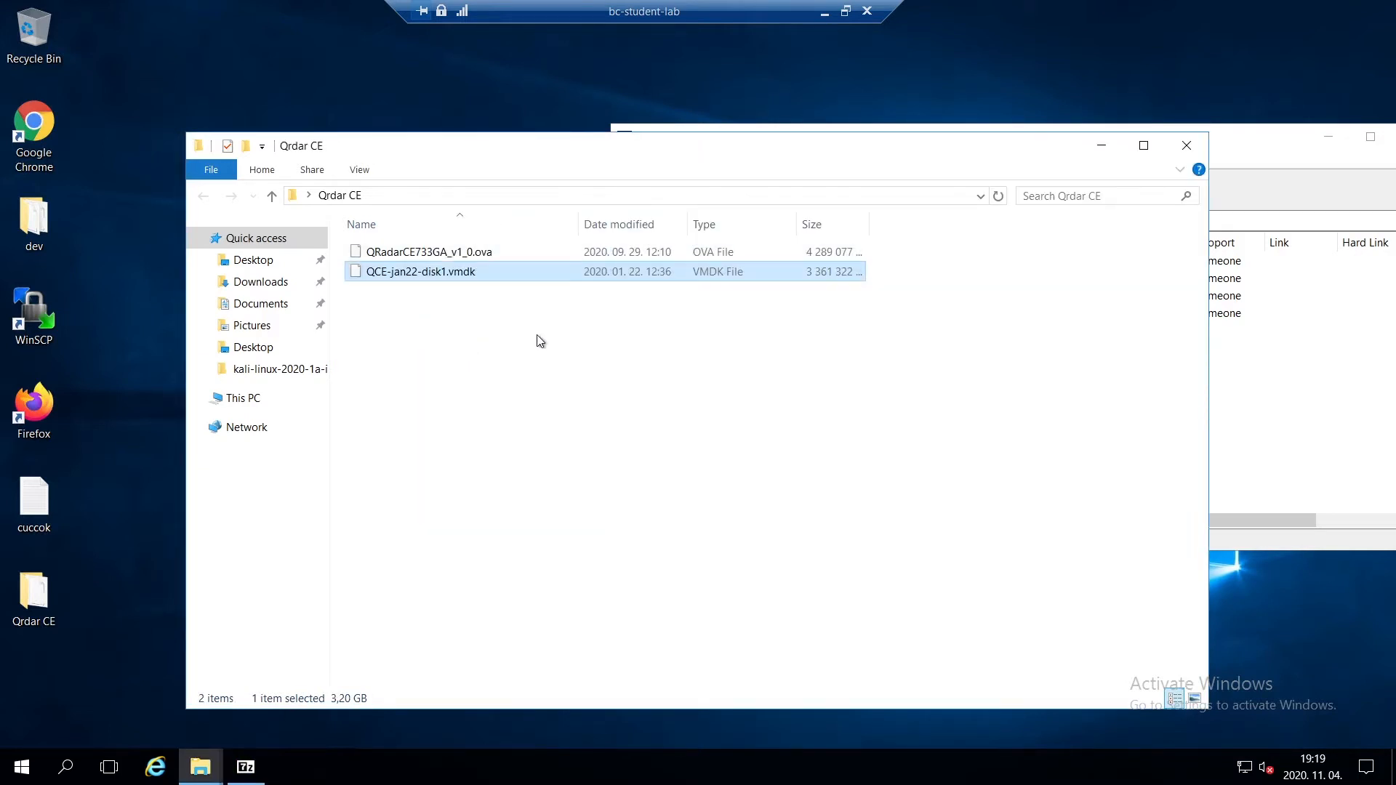
drag(1290, 144, 932, 175)
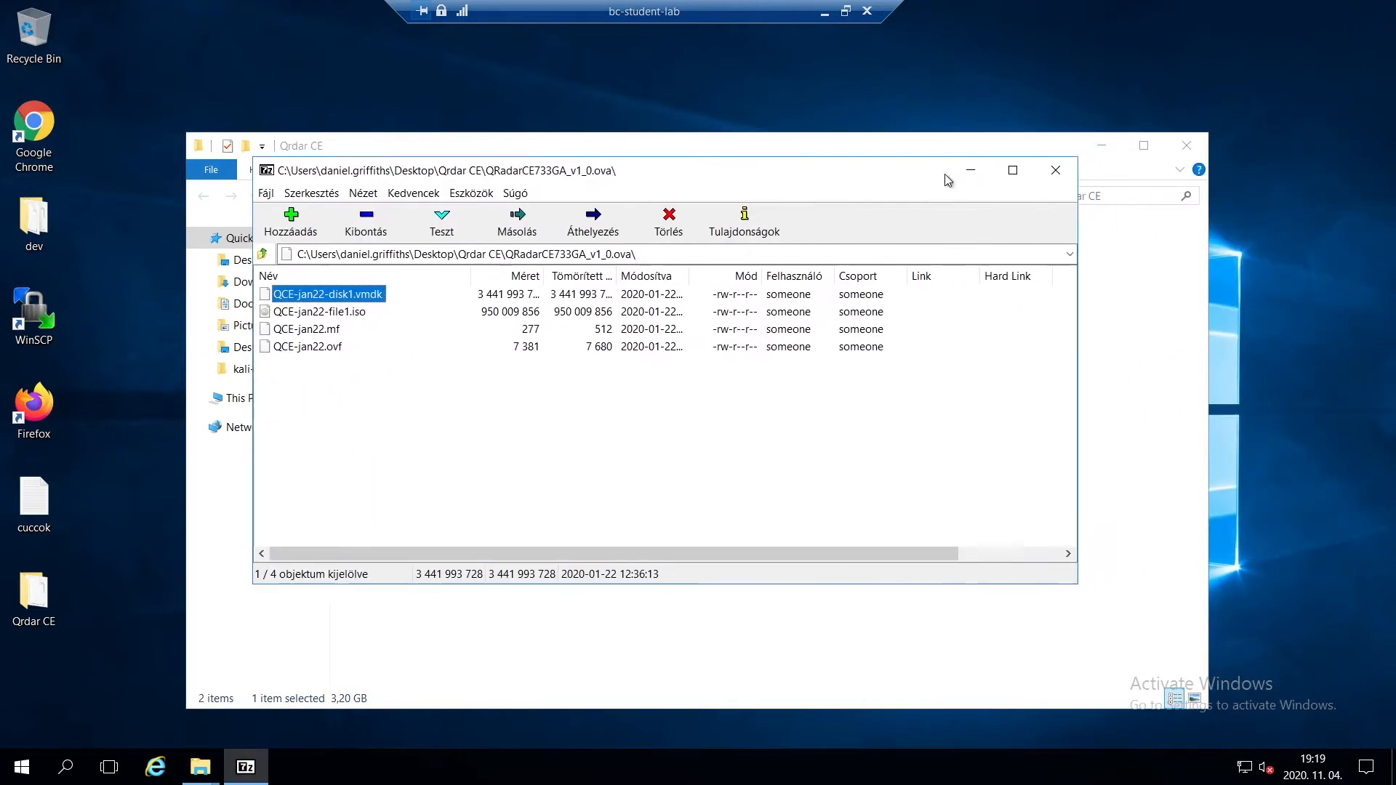
click(1057, 168)
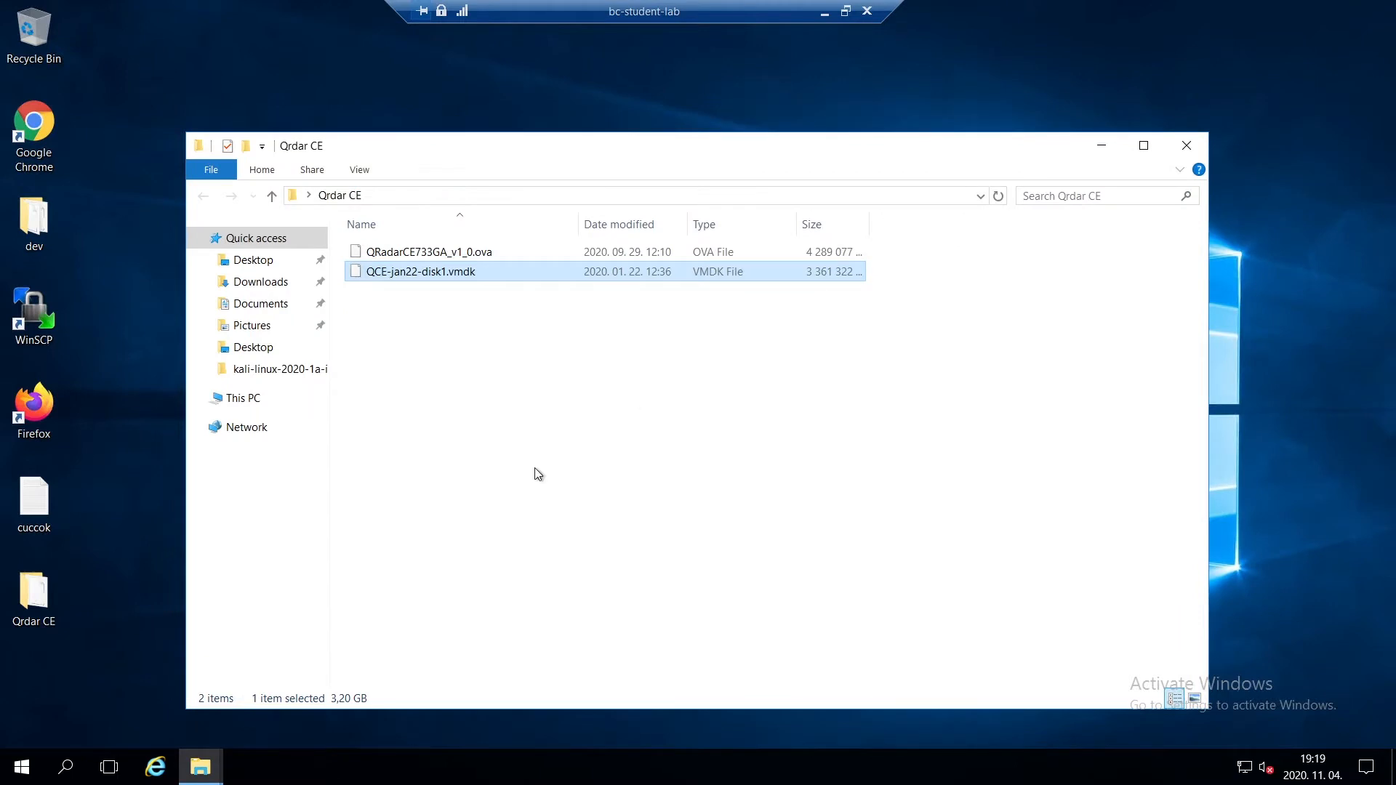
- Open Firefox, close the extra tabs and search the web for "star wind v2c"
click(29, 405)
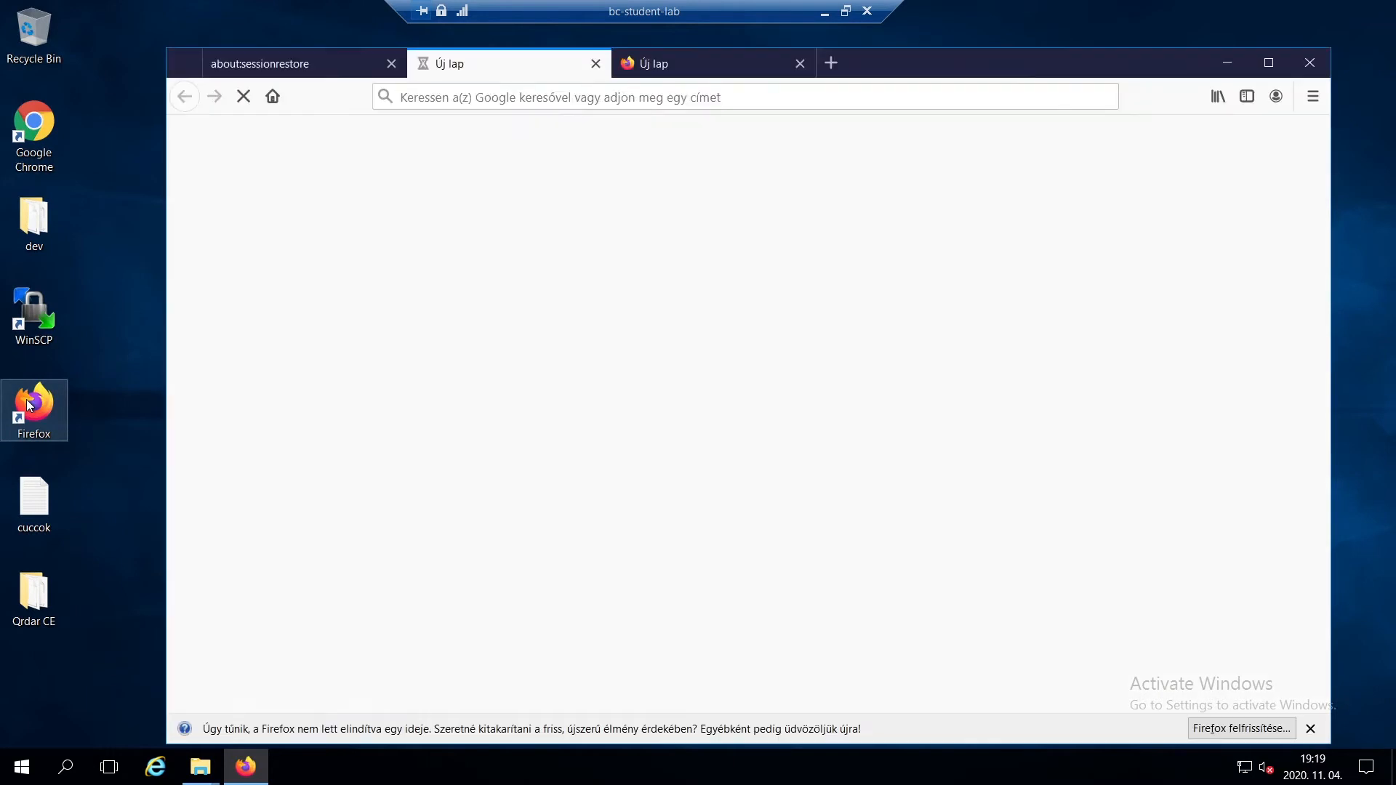
click(595, 64)
click(391, 64)
click(434, 99)
text(sta)
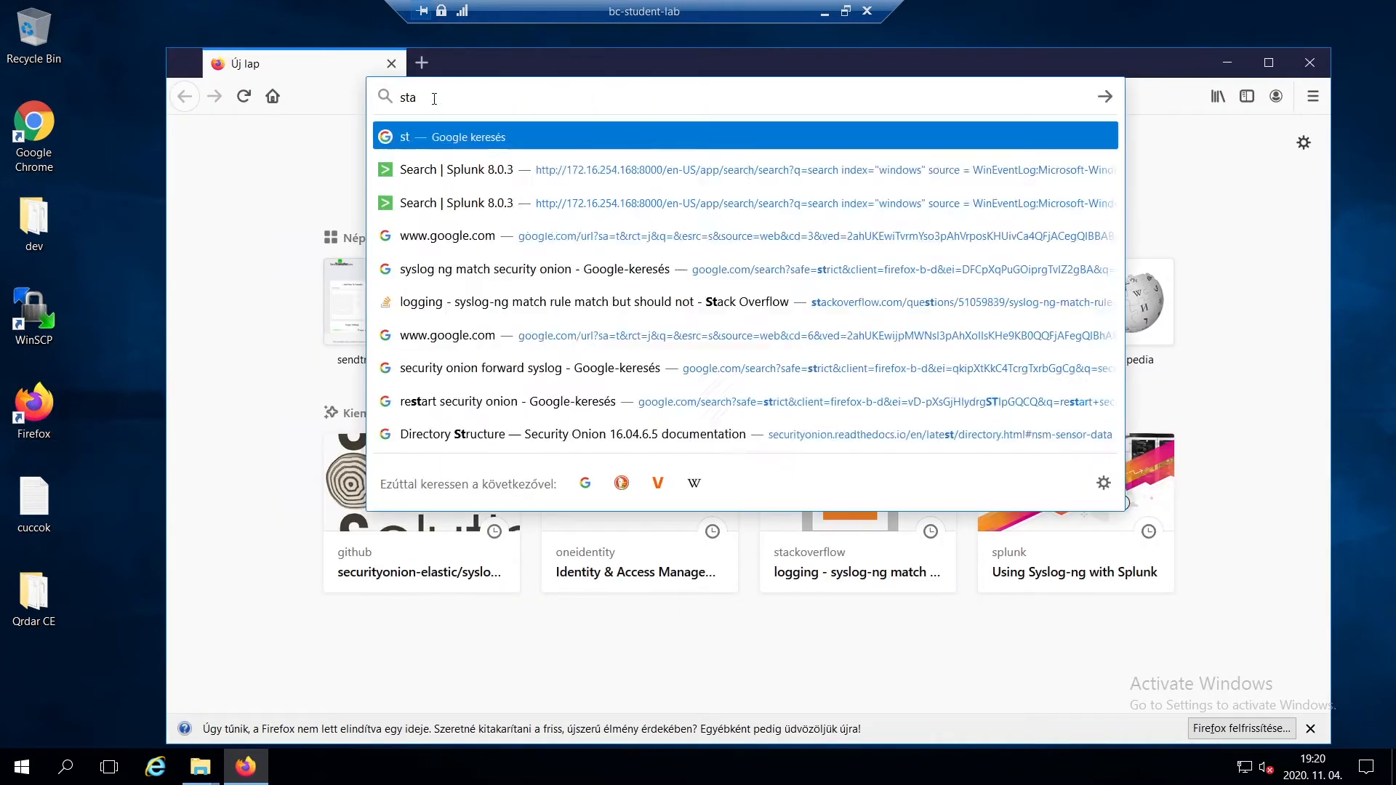
text(r win)
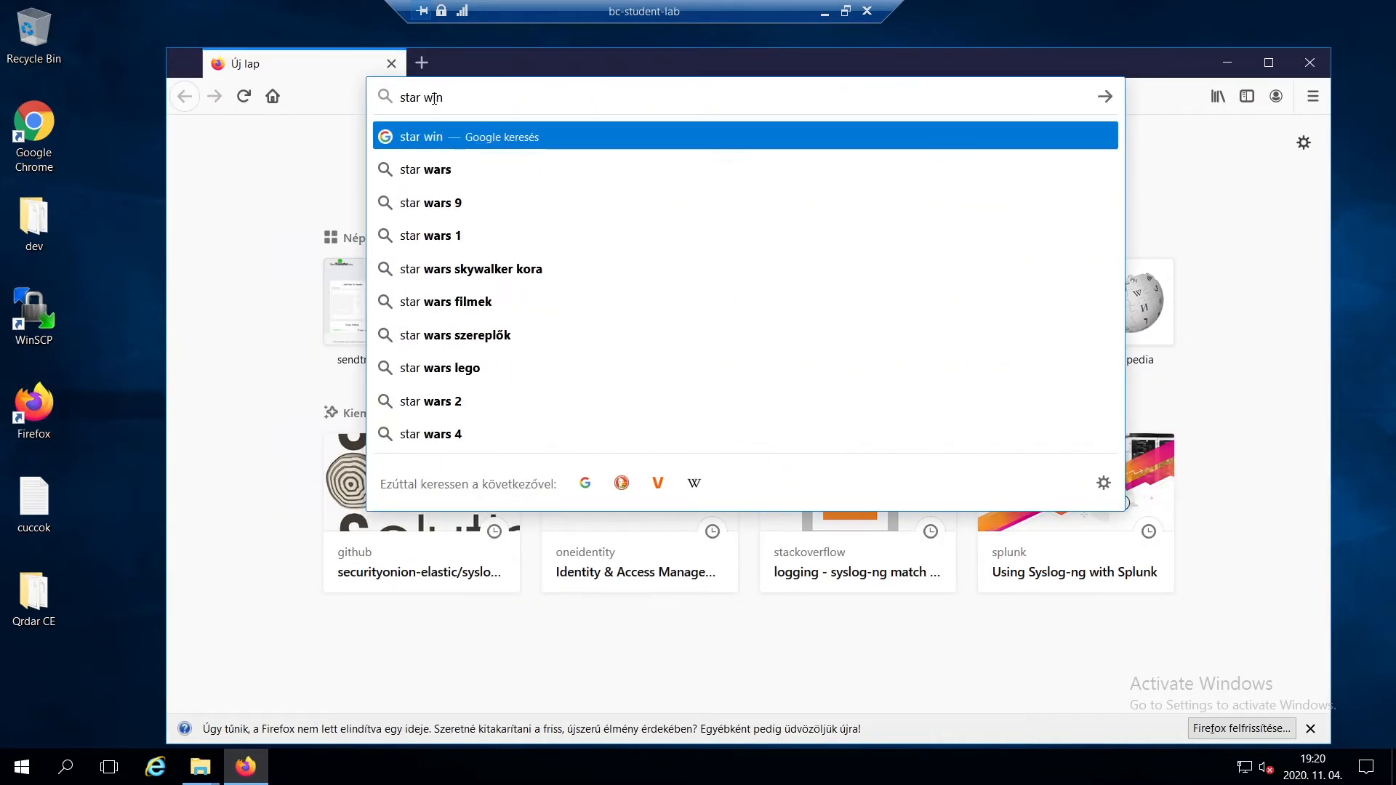
text(d v2cc)
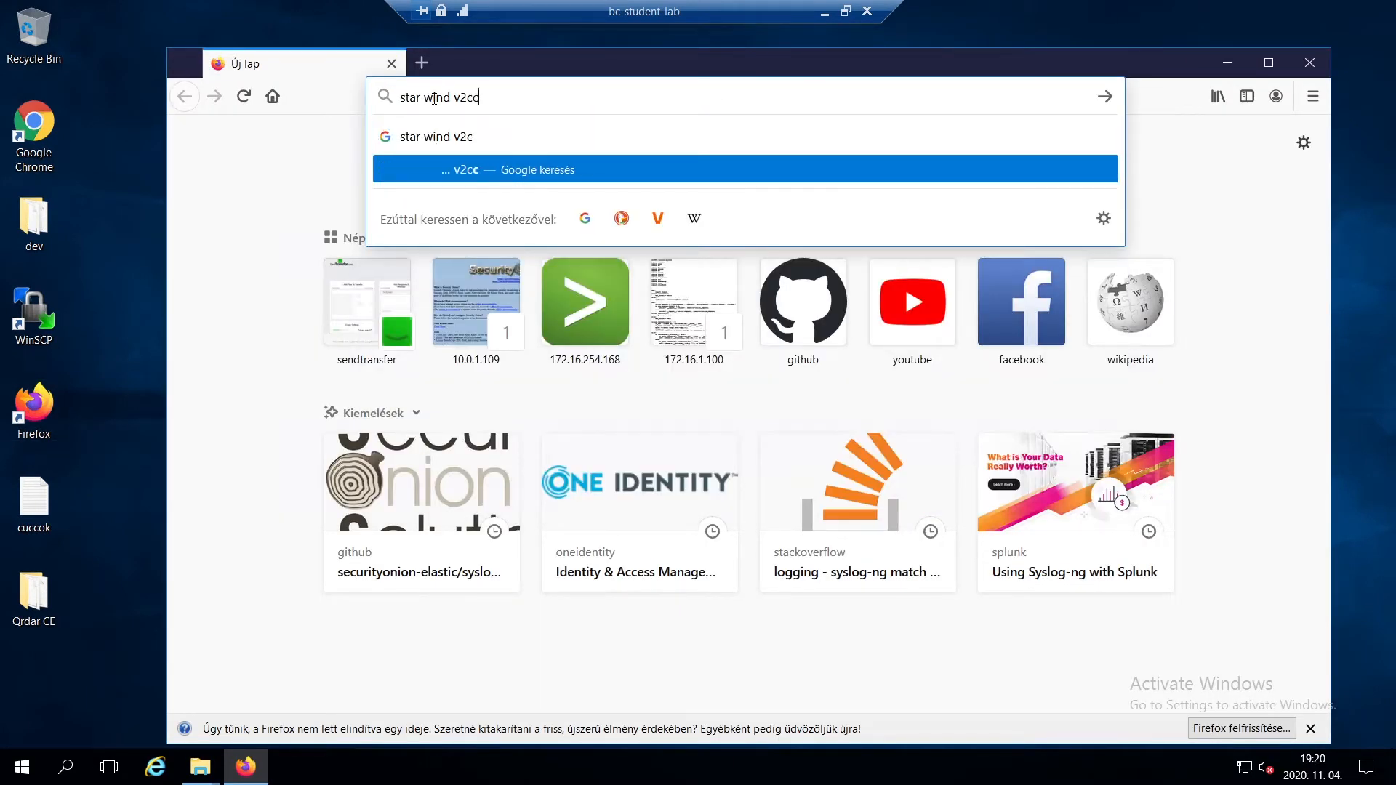
key(Up)
key(Return)
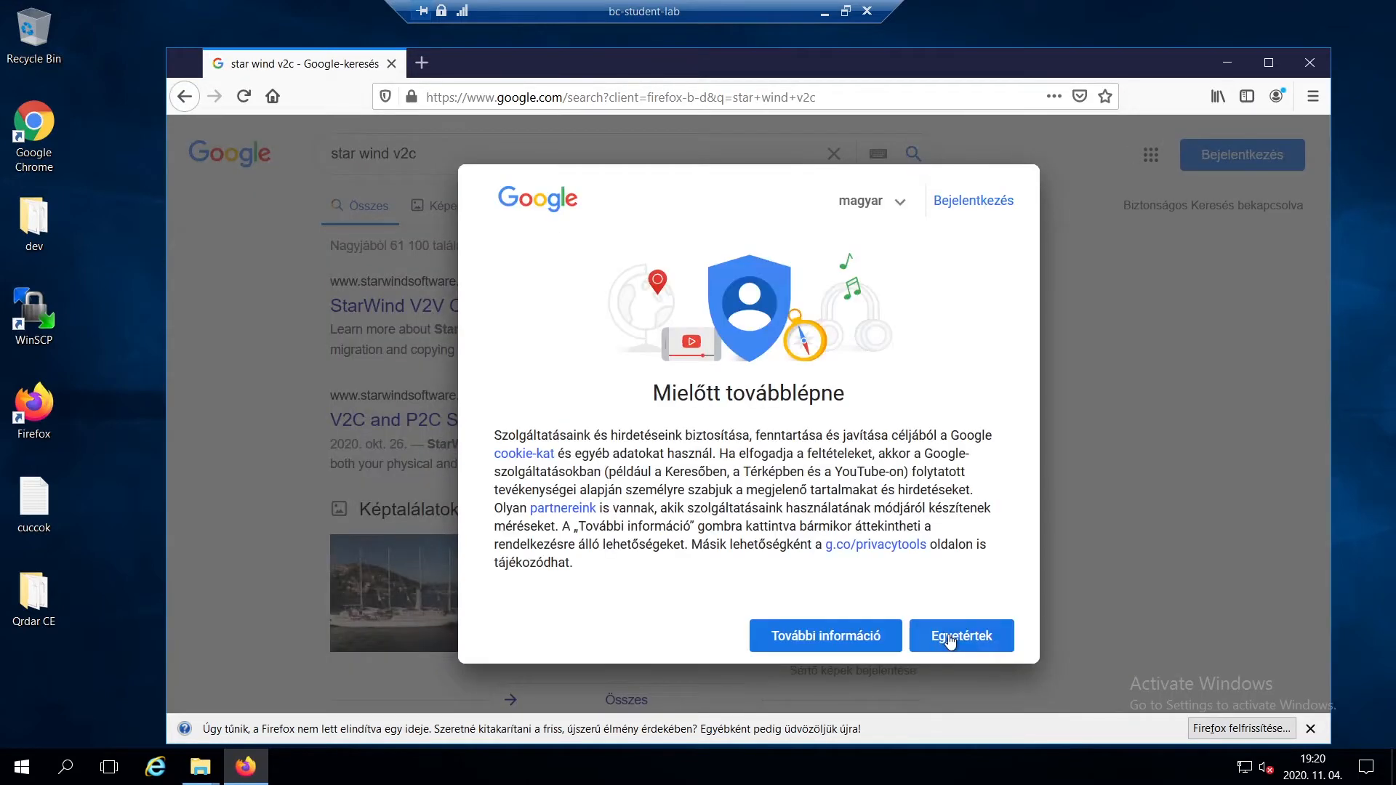
- Accept Google's consent notice, look through the StarWind V2V Converter page's use cases and features, and close the browser
click(949, 637)
click(510, 311)
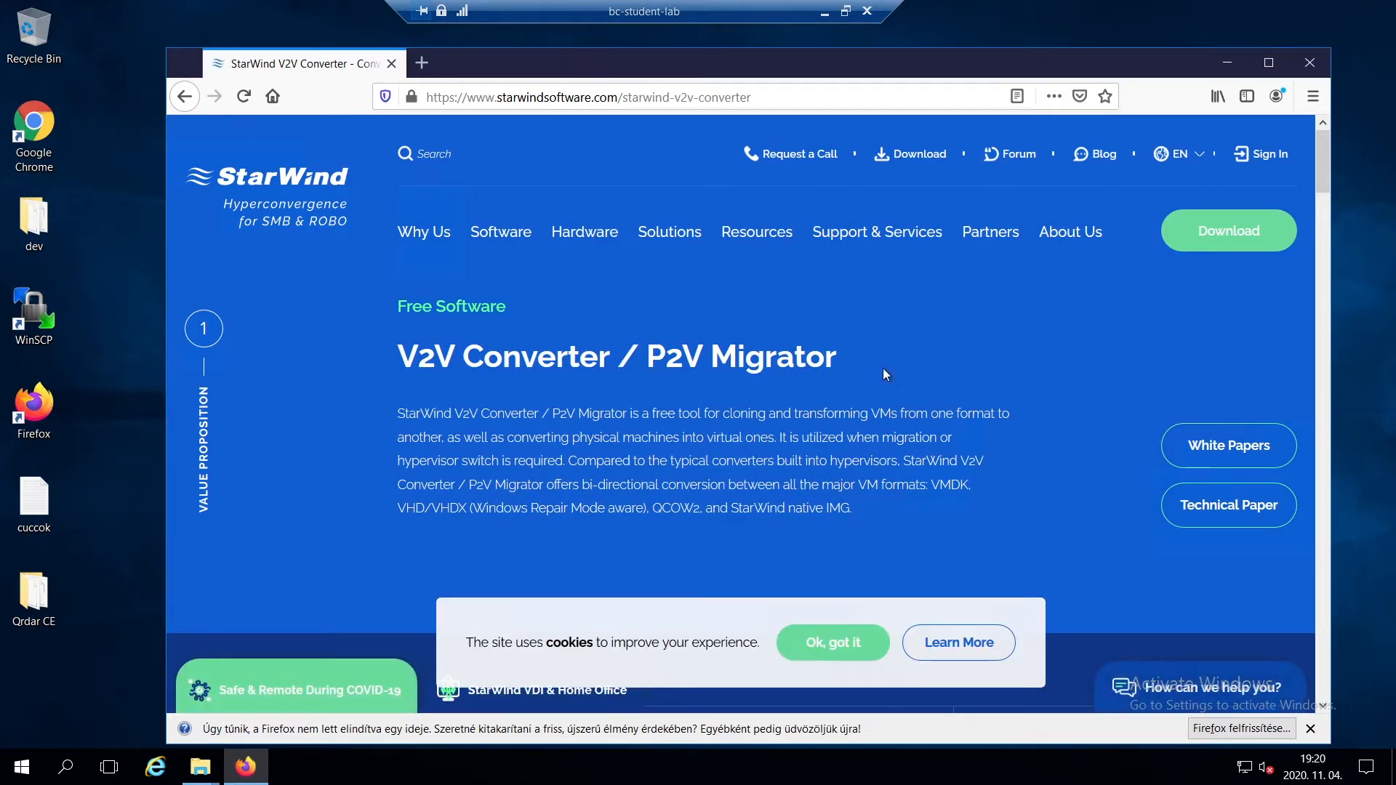
scroll(930, 379, down, 6)
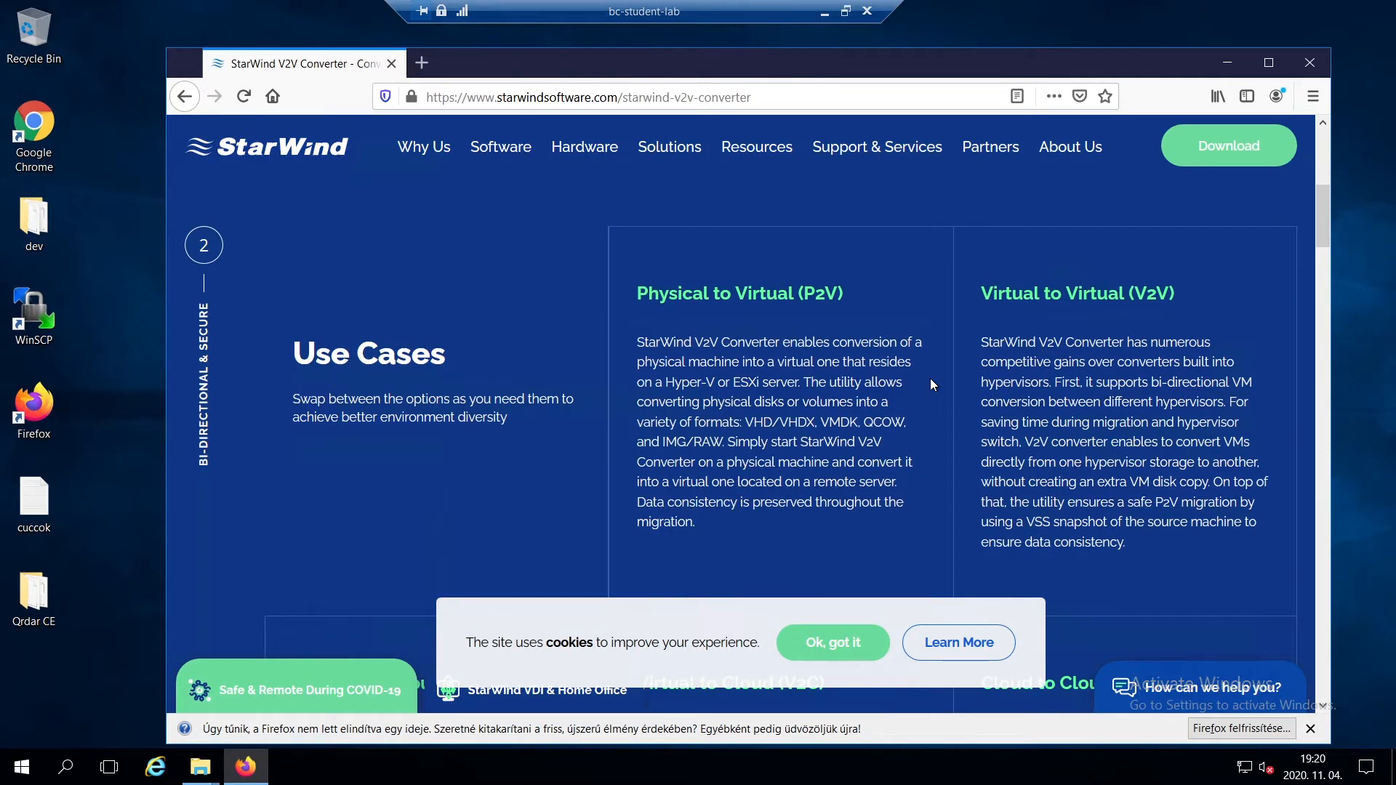
scroll(931, 378, down, 10)
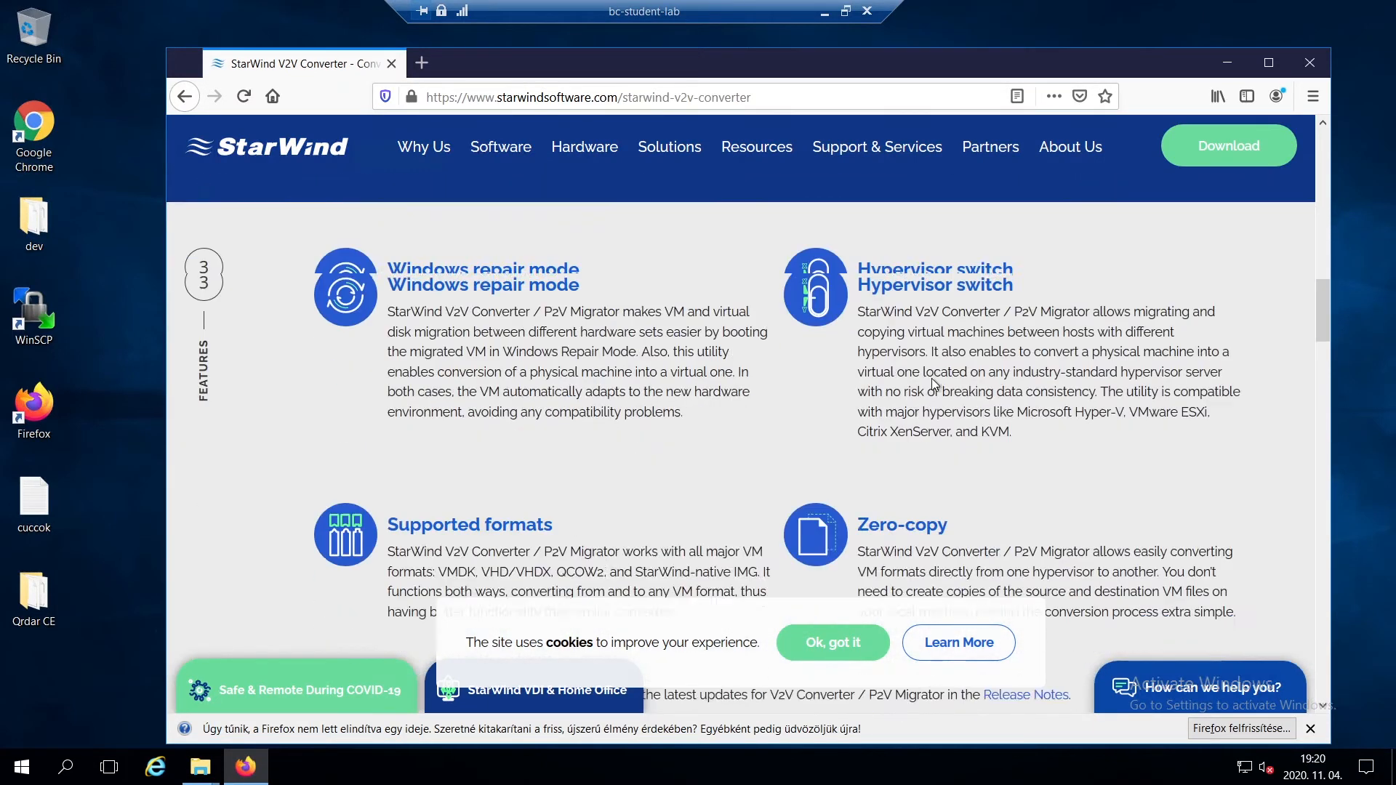
key(alt+F4)
- Run the starwindconverter installer from the Downloads folder and install StarWind V2V Converter with the default Start Menu folder
click(419, 504)
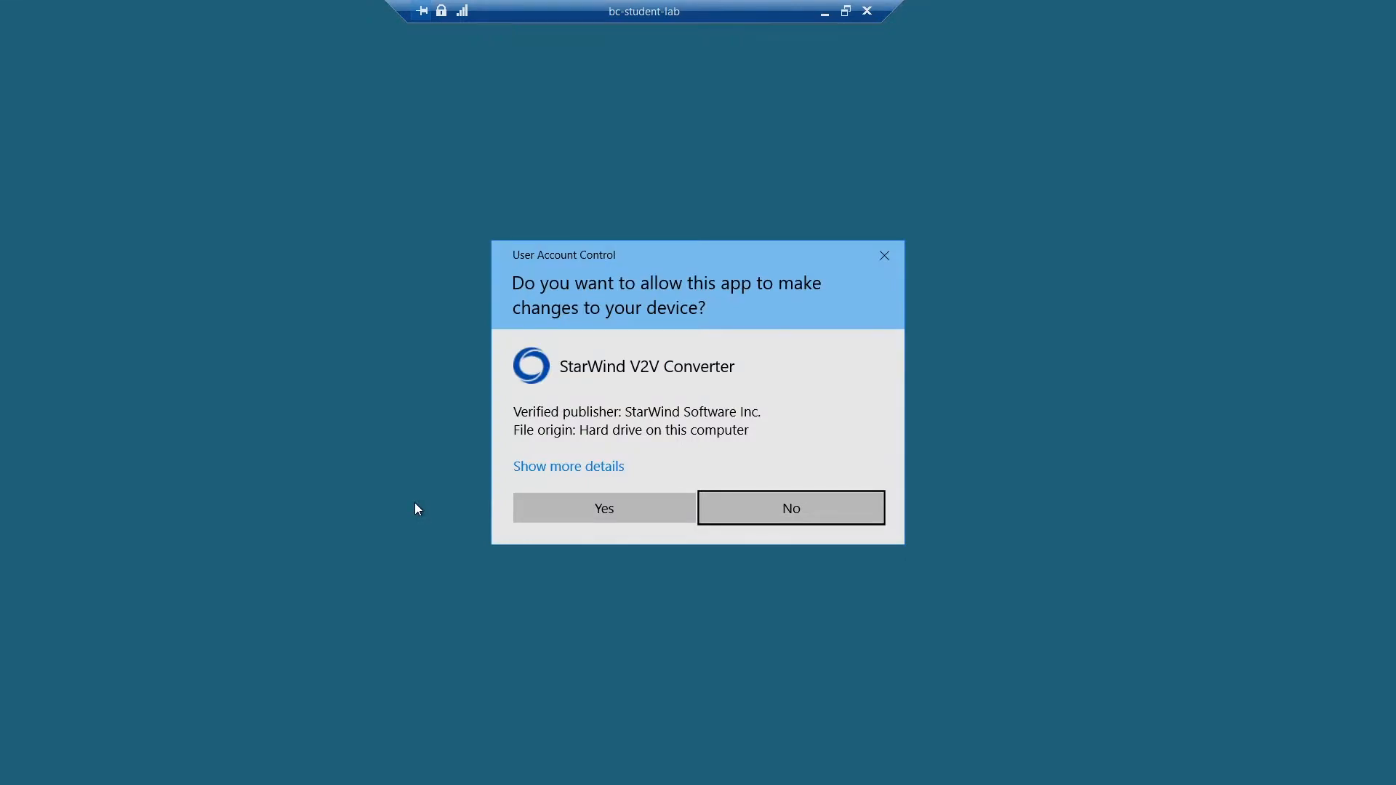
click(654, 509)
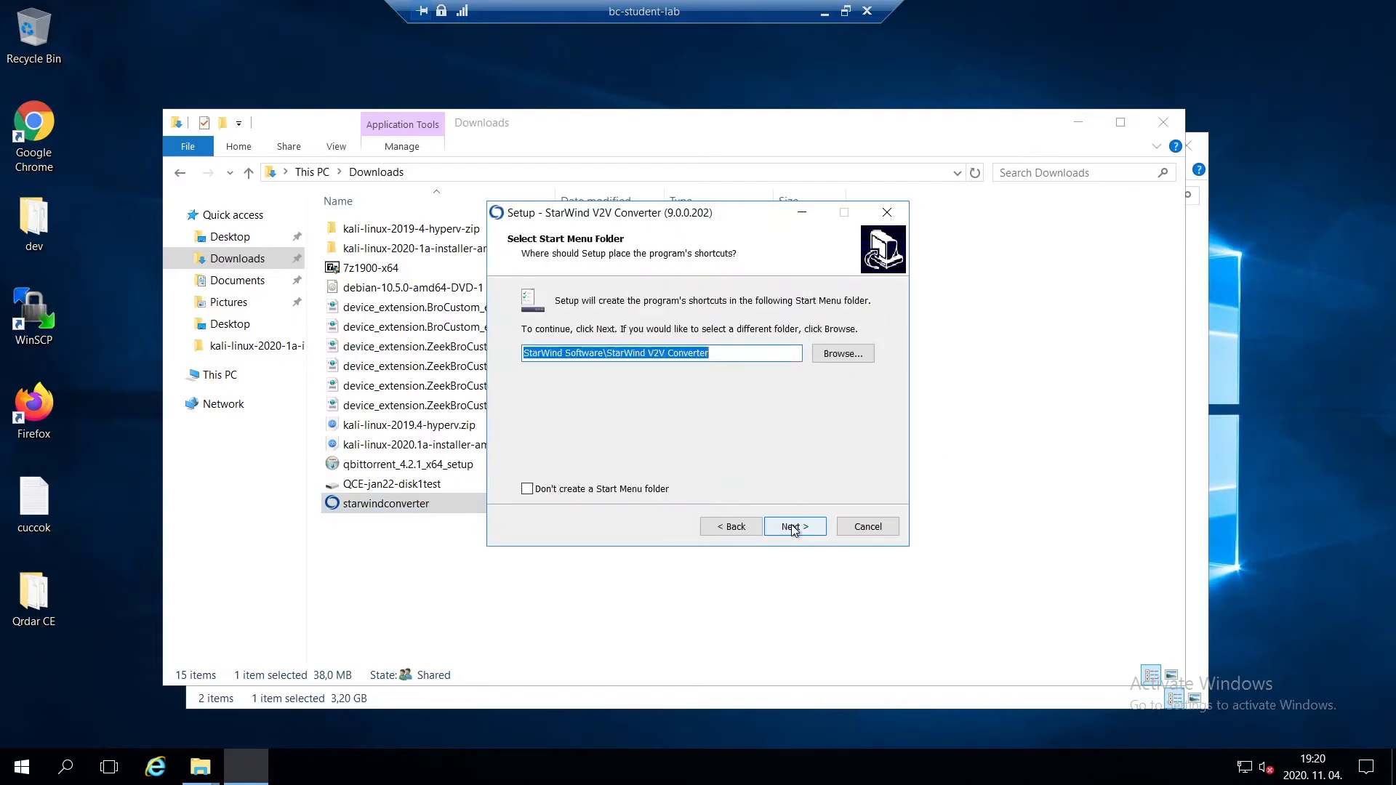
click(792, 526)
click(792, 526)
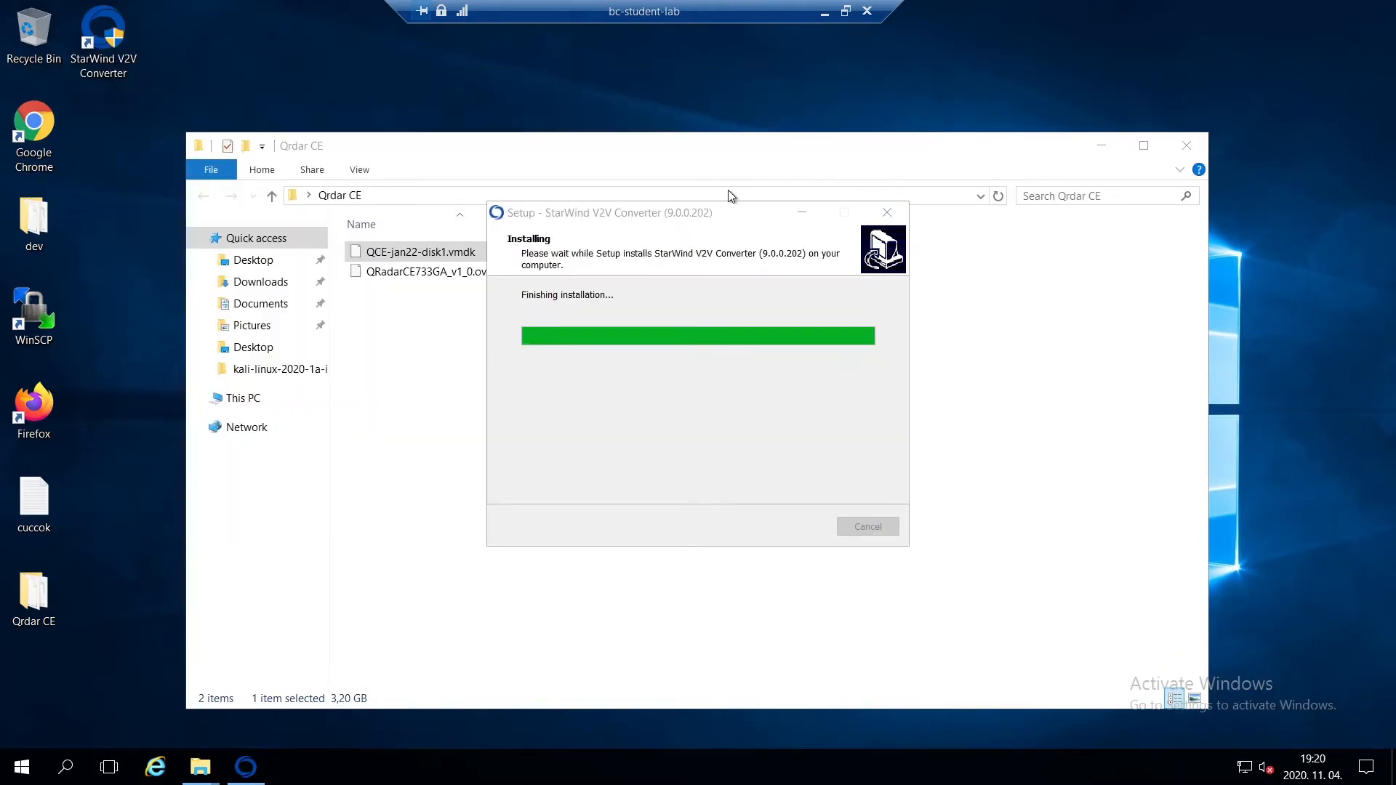
- Launch StarWind V2V Converter, allow it to make changes, and choose Local file as the source image location
double_click(102, 37)
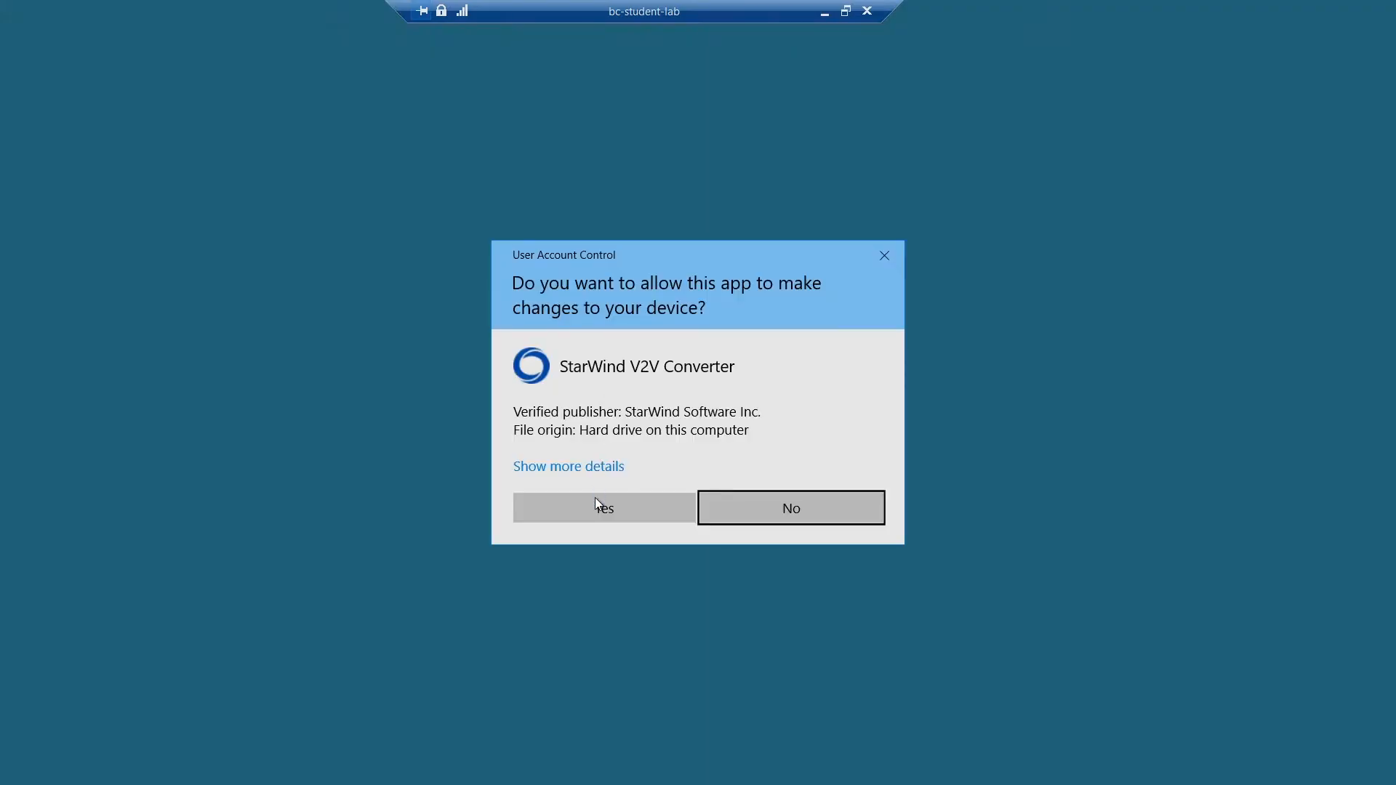
click(600, 502)
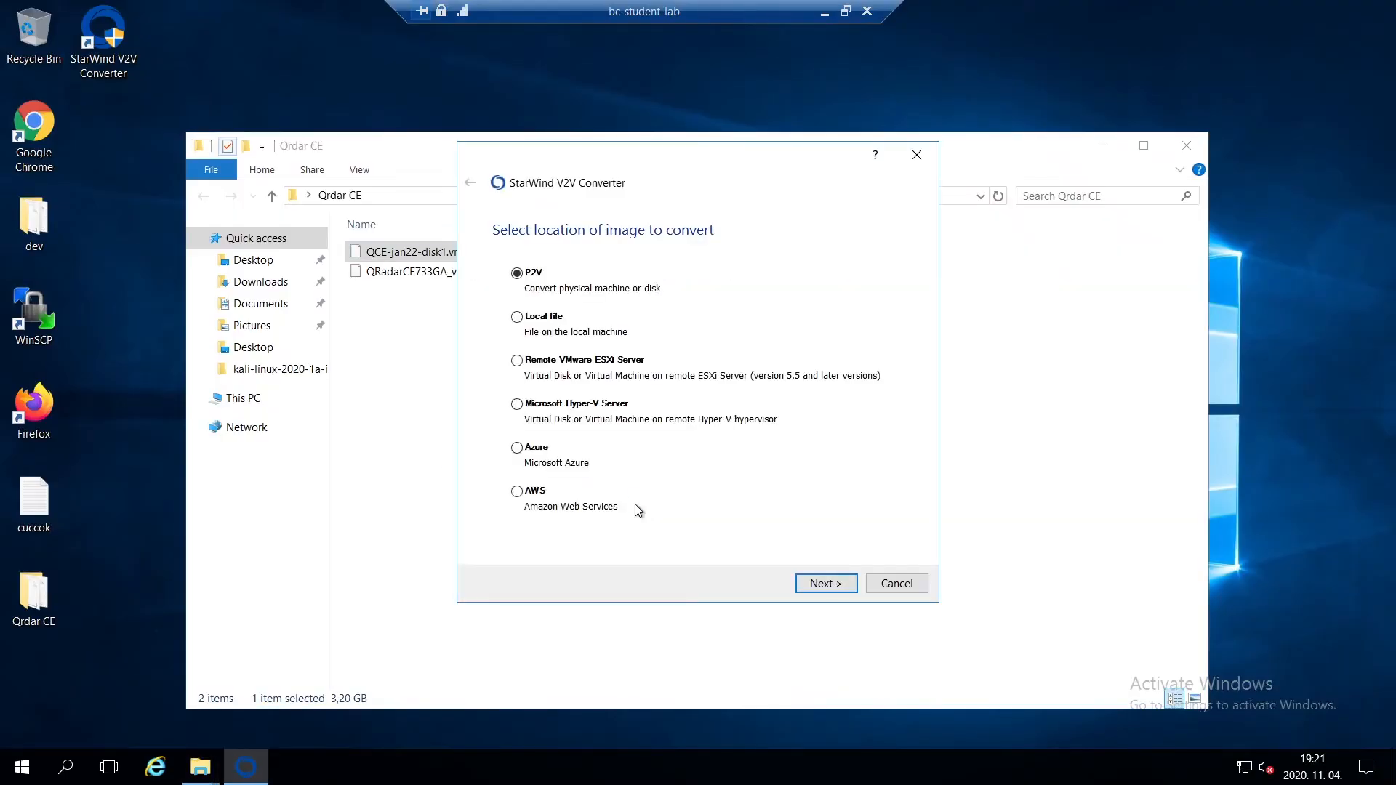
click(551, 318)
click(823, 585)
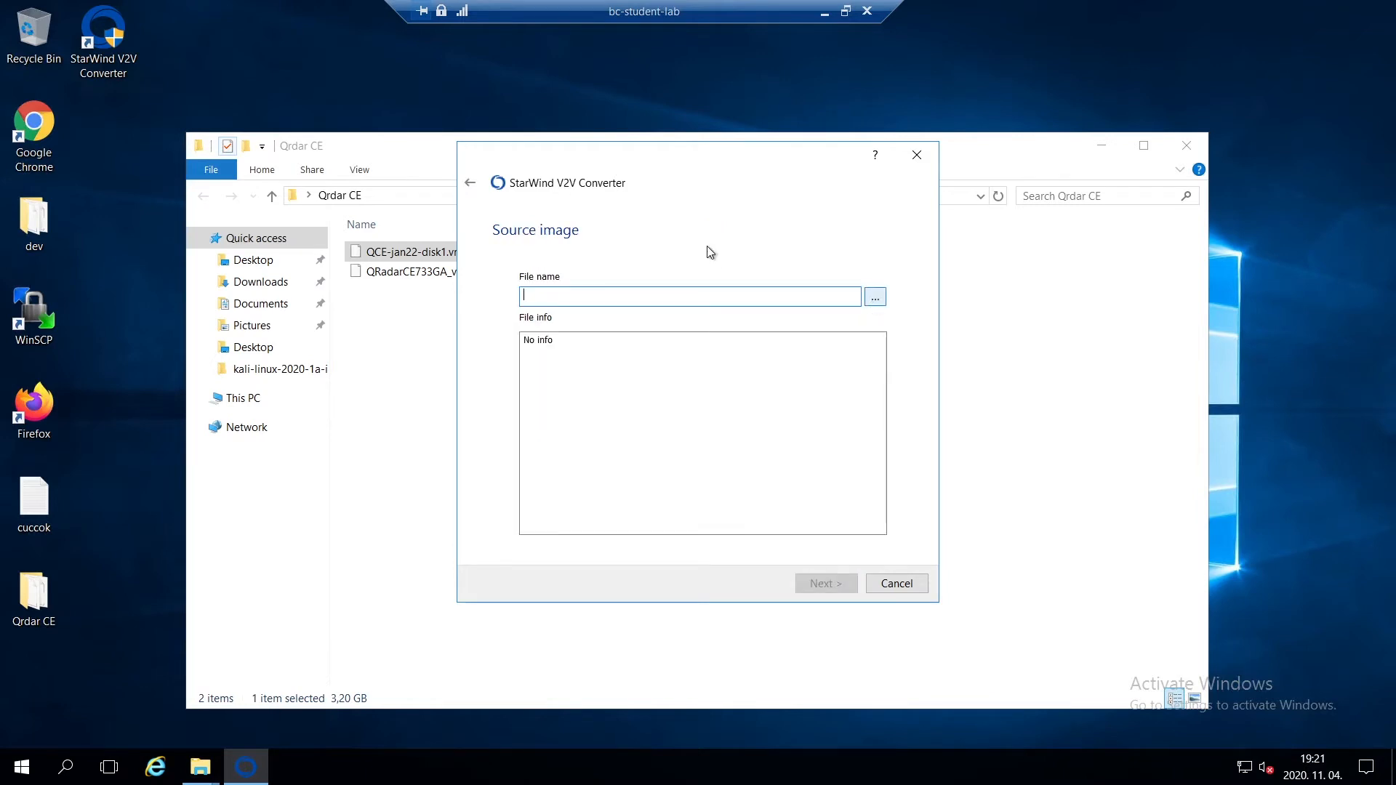
- Select QCE-jan22-disk1.vmdk in the Qrdar CE folder as the source image and confirm it
click(419, 195)
click(1102, 145)
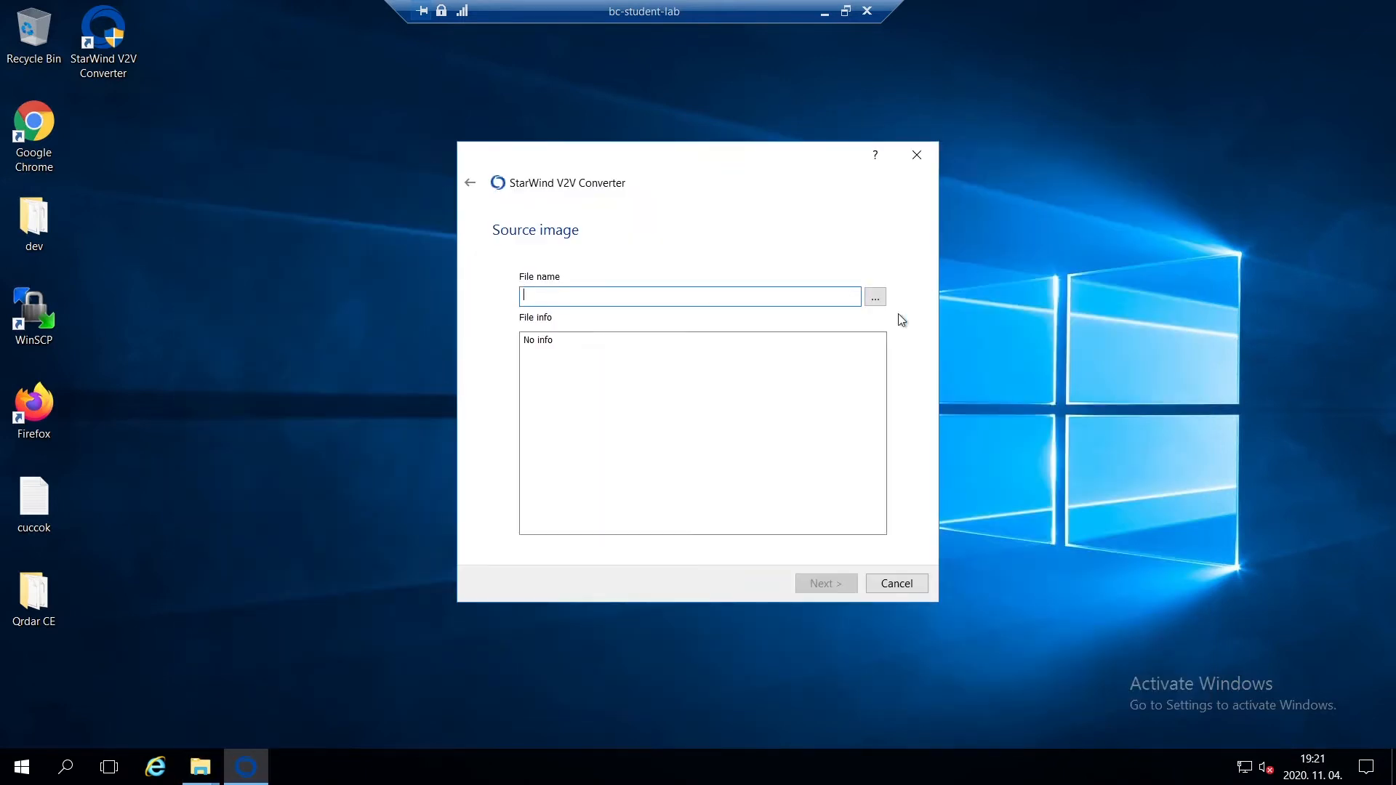
click(873, 299)
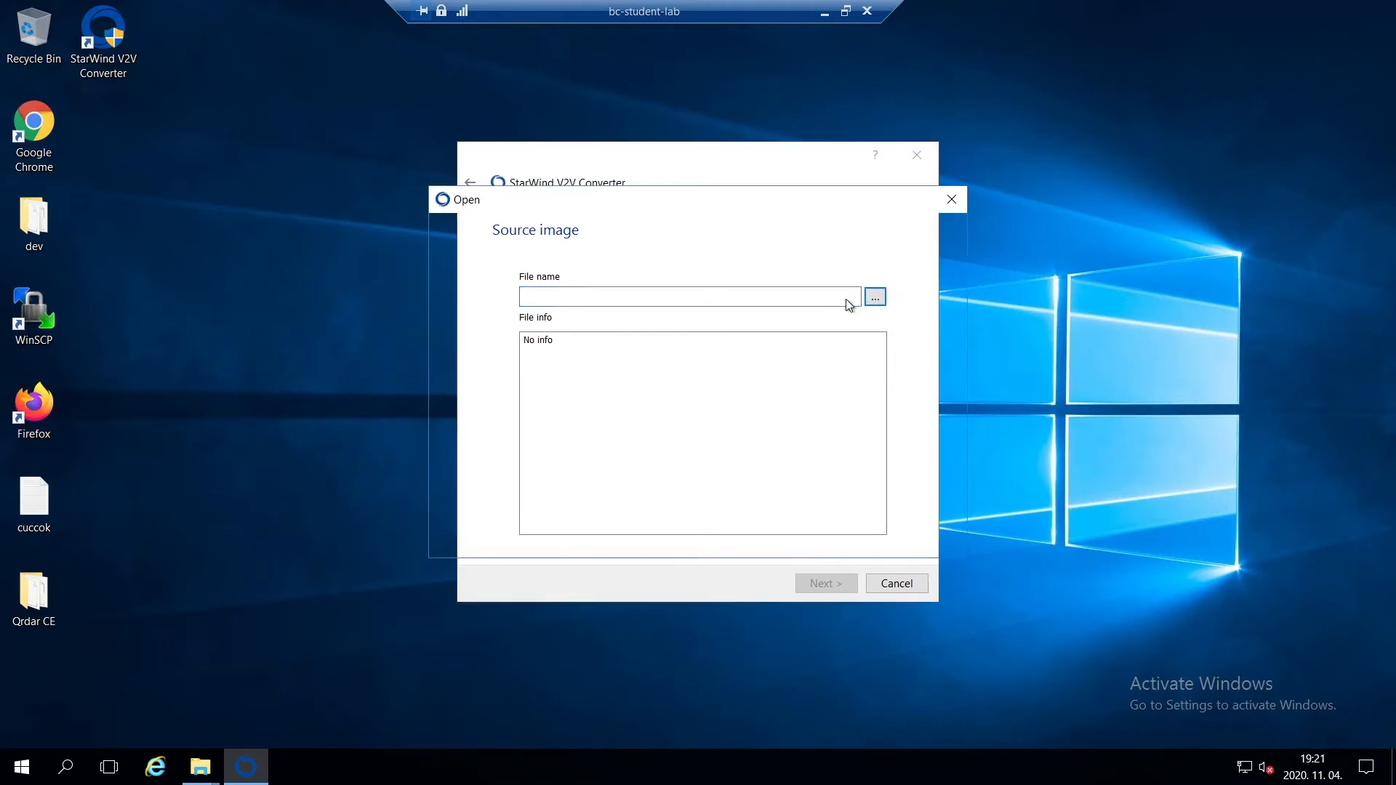
text(C:\Users\Administrator\Desktop\Qrdar CE)
click(924, 517)
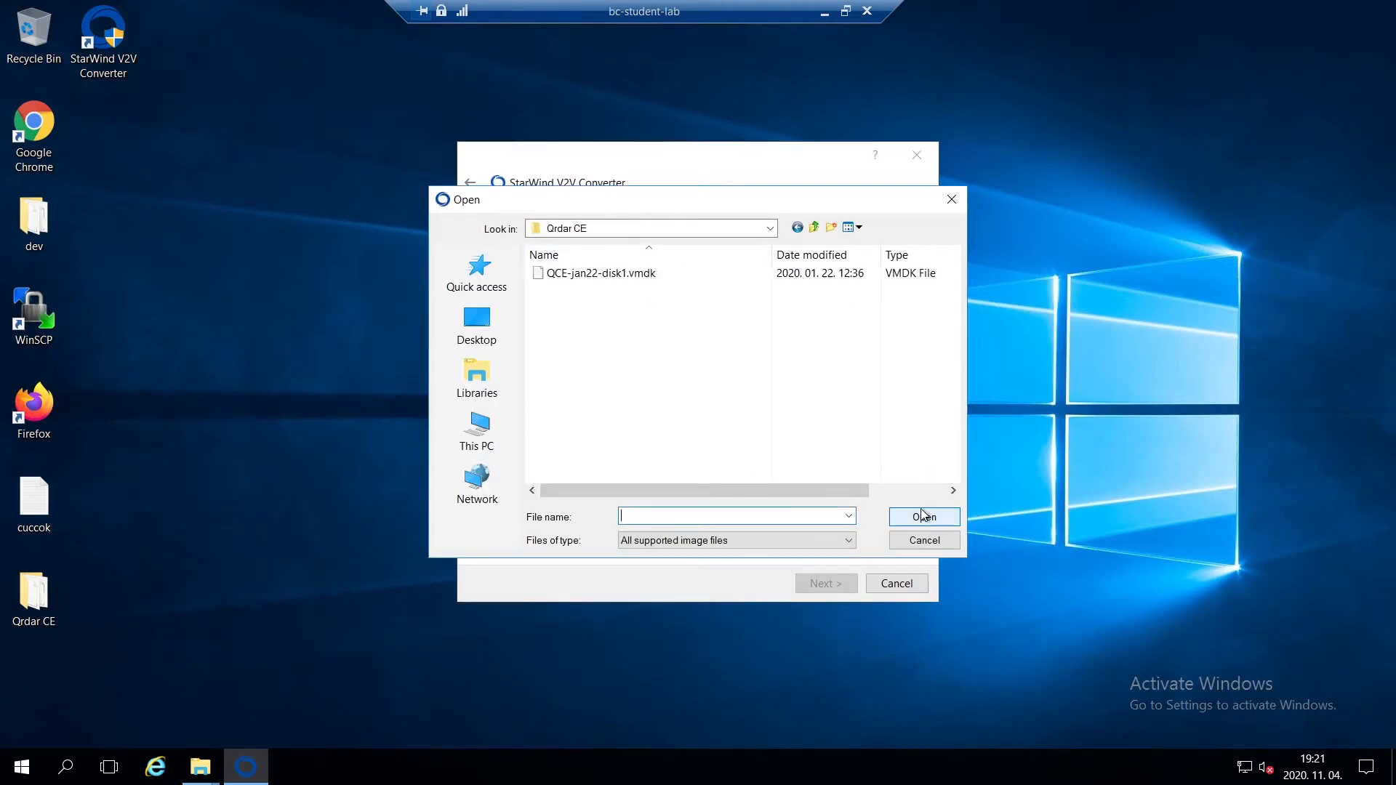
double_click(657, 275)
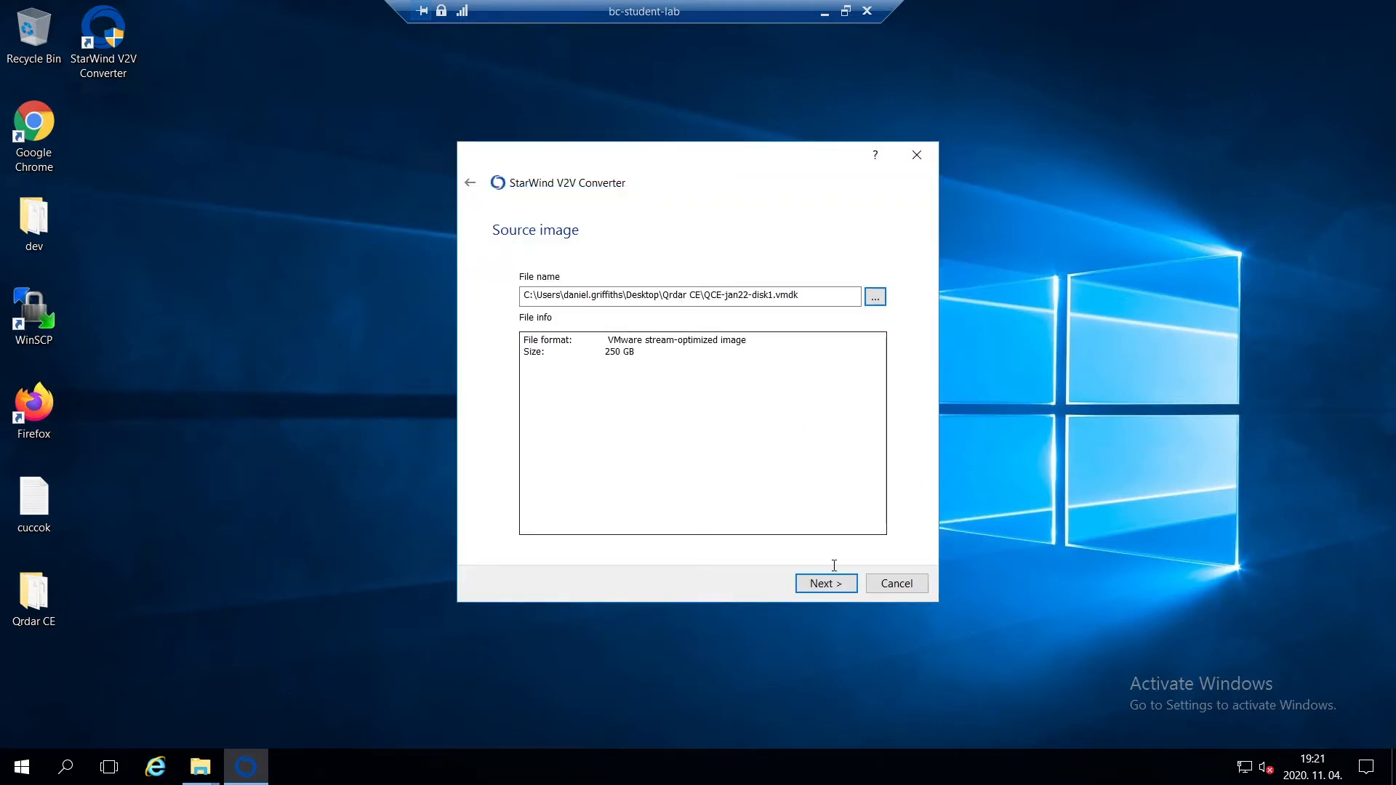
click(836, 591)
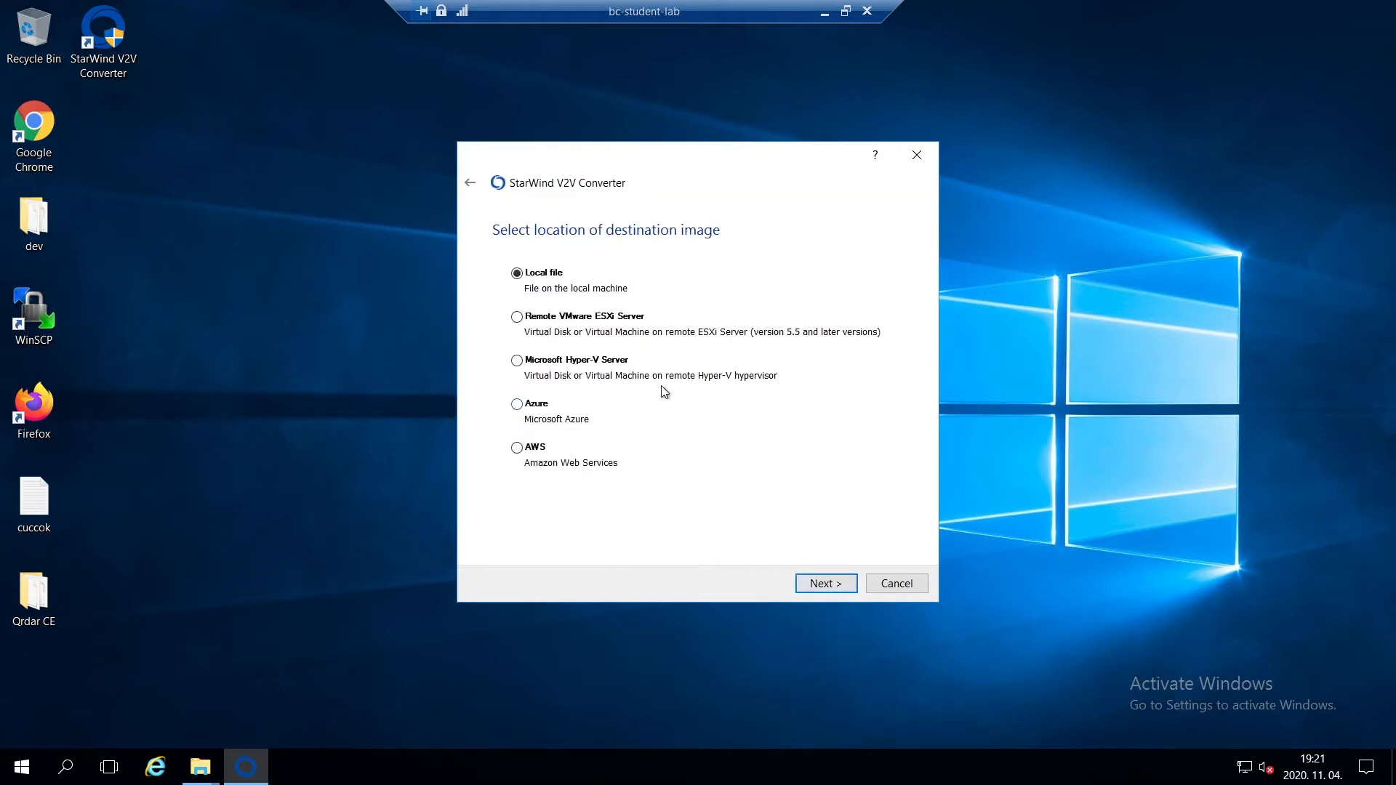
- Set the destination to a local file in VHD/VHDX format, using the VHDX growable image option
click(808, 583)
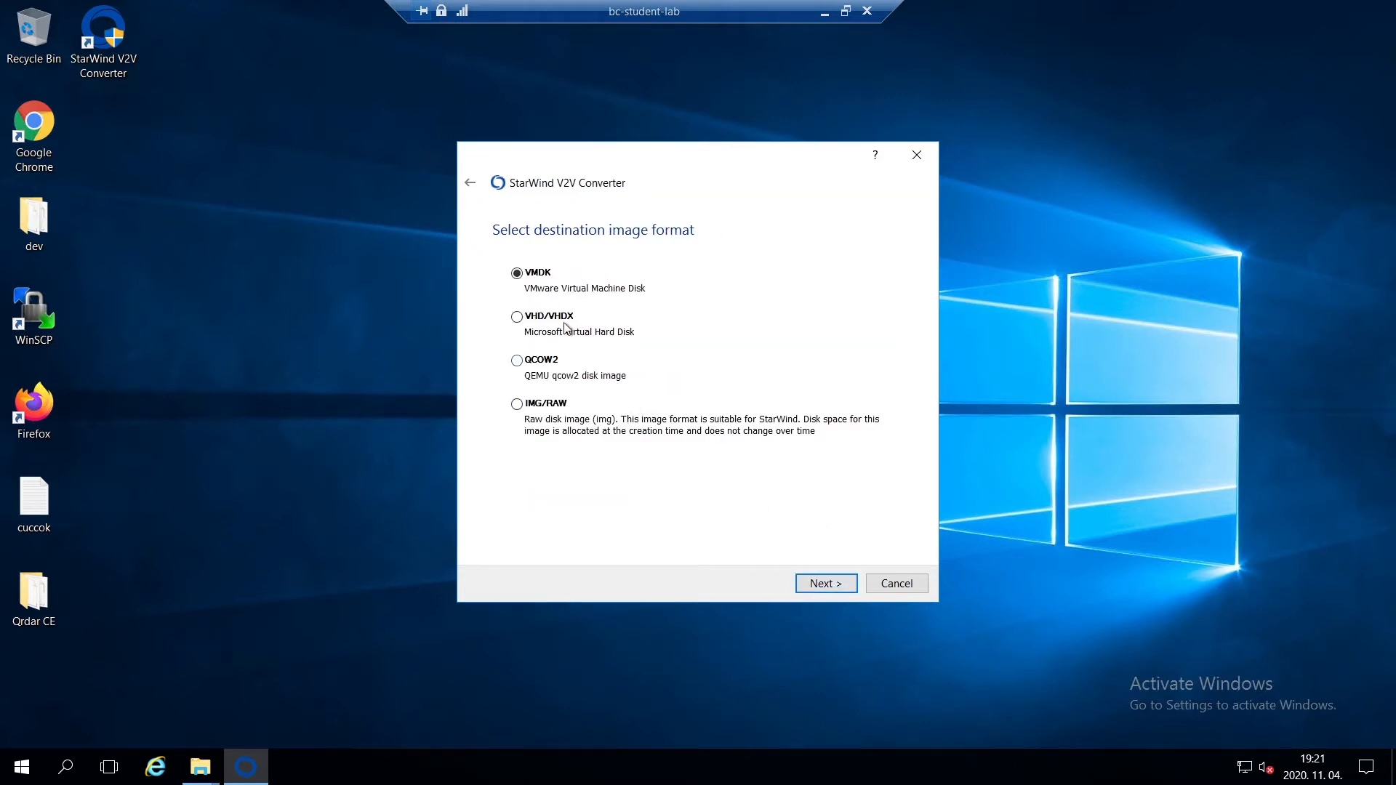
click(557, 319)
click(811, 584)
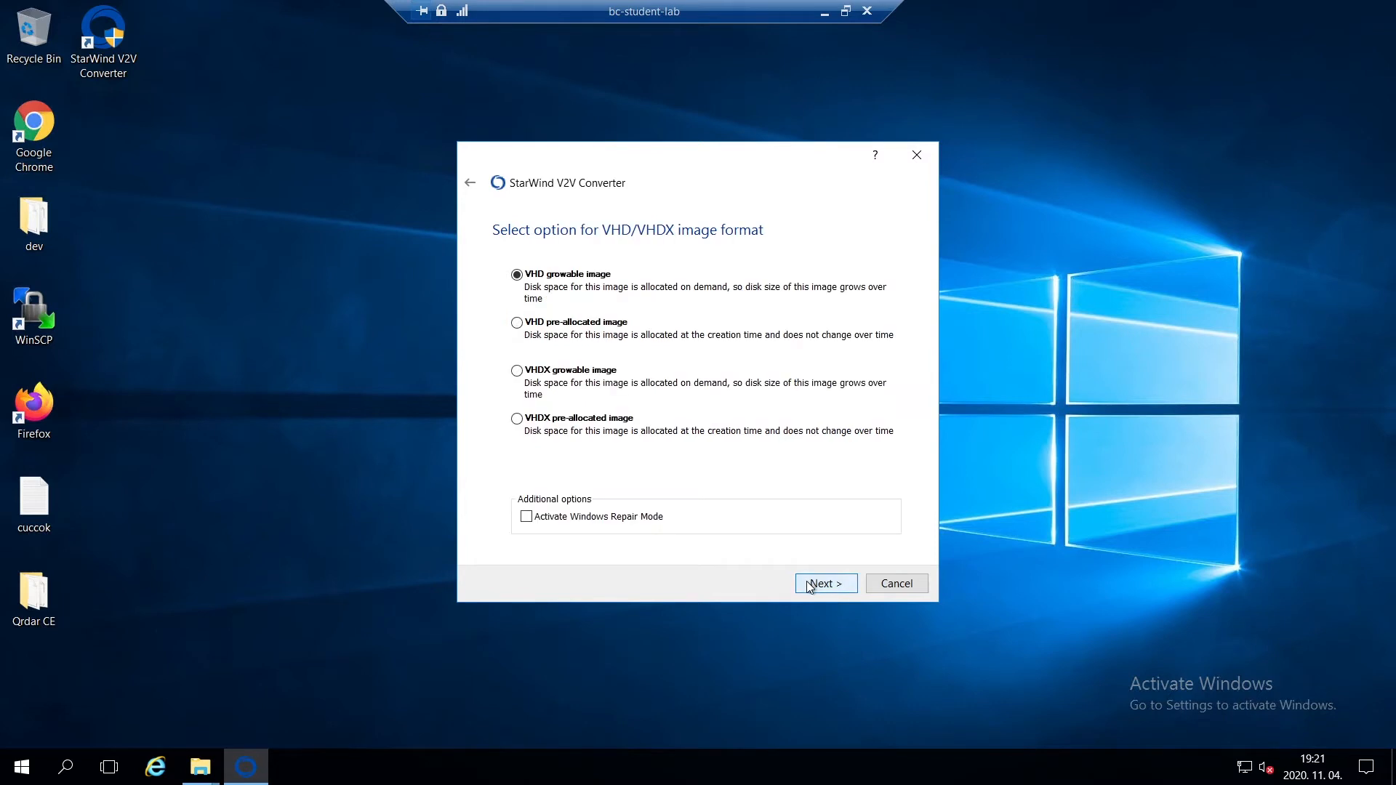
click(606, 375)
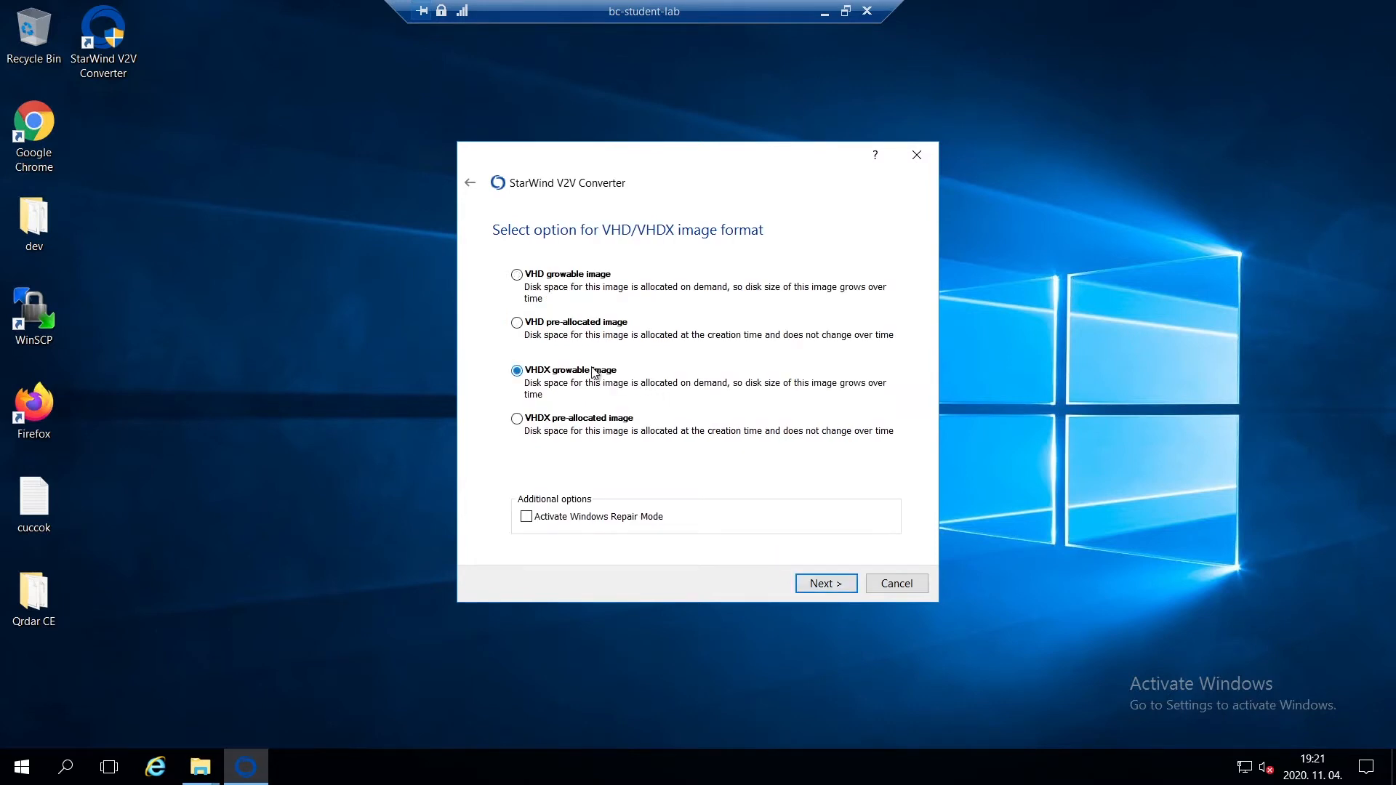
click(818, 585)
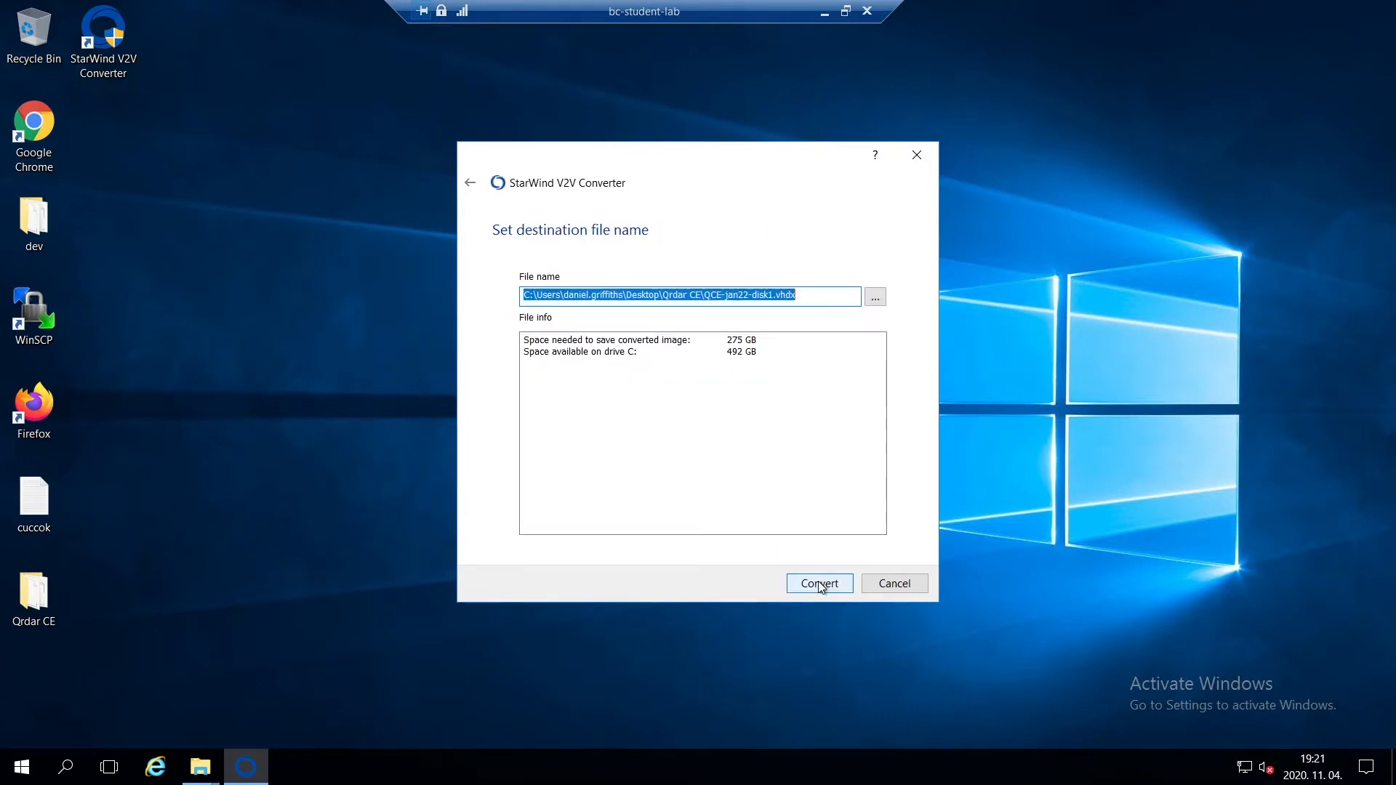
- Convert the disk to QCE-jan22-disk1.vhdx in the Qrdar CE folder, dismiss the website prompt and finish the converter
click(820, 584)
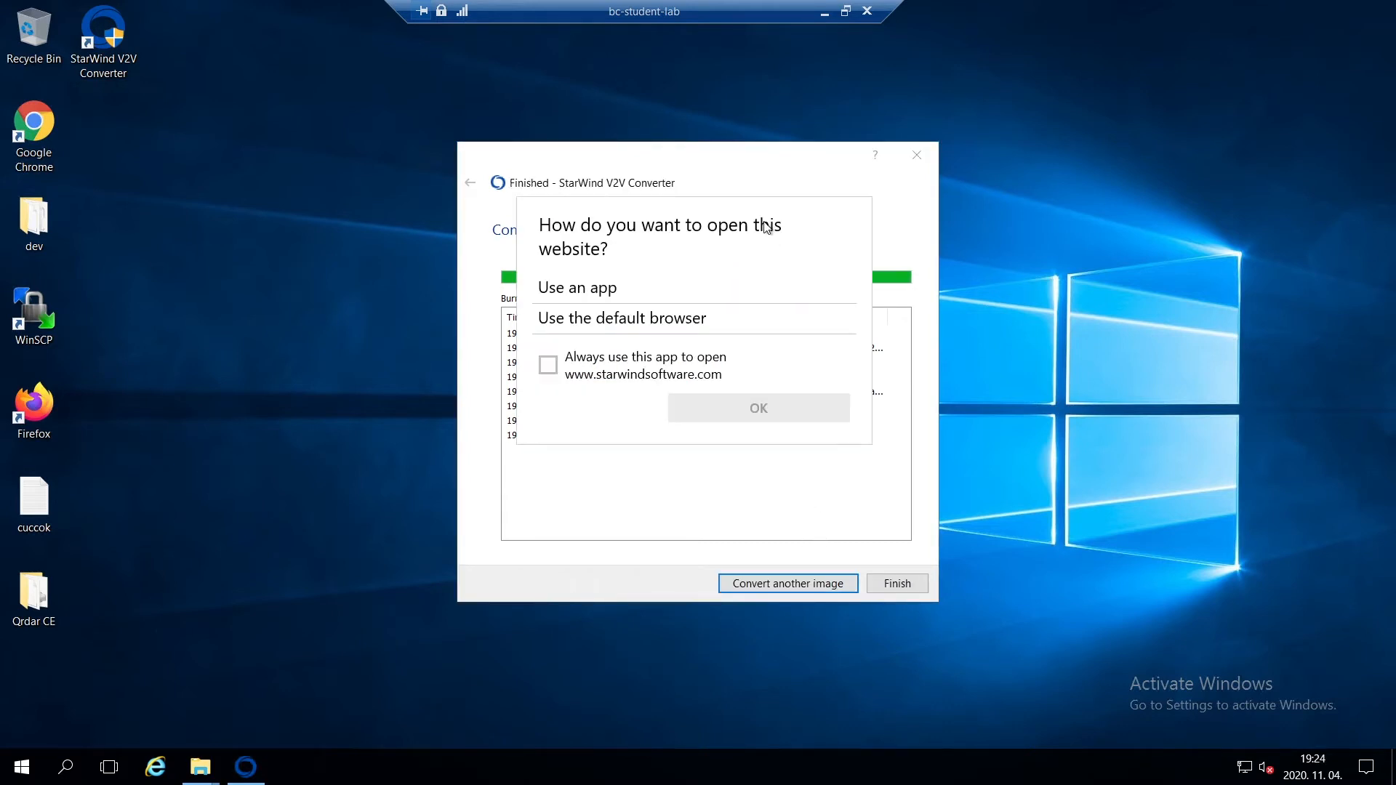
key(Escape)
click(906, 586)
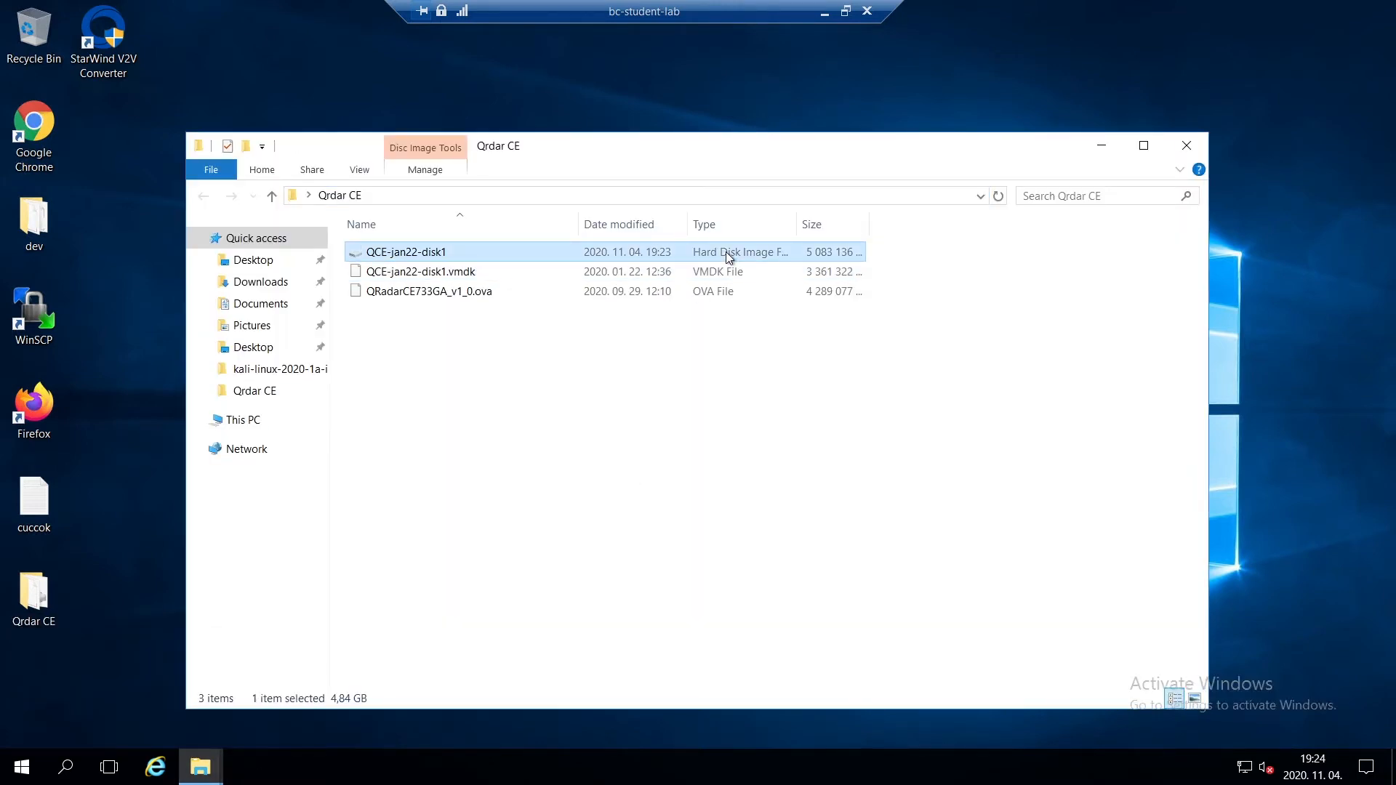
- Paste the copied QCE-jan22-disk1 image into the Hyper-V Virtual hard disks folder
click(201, 768)
click(176, 708)
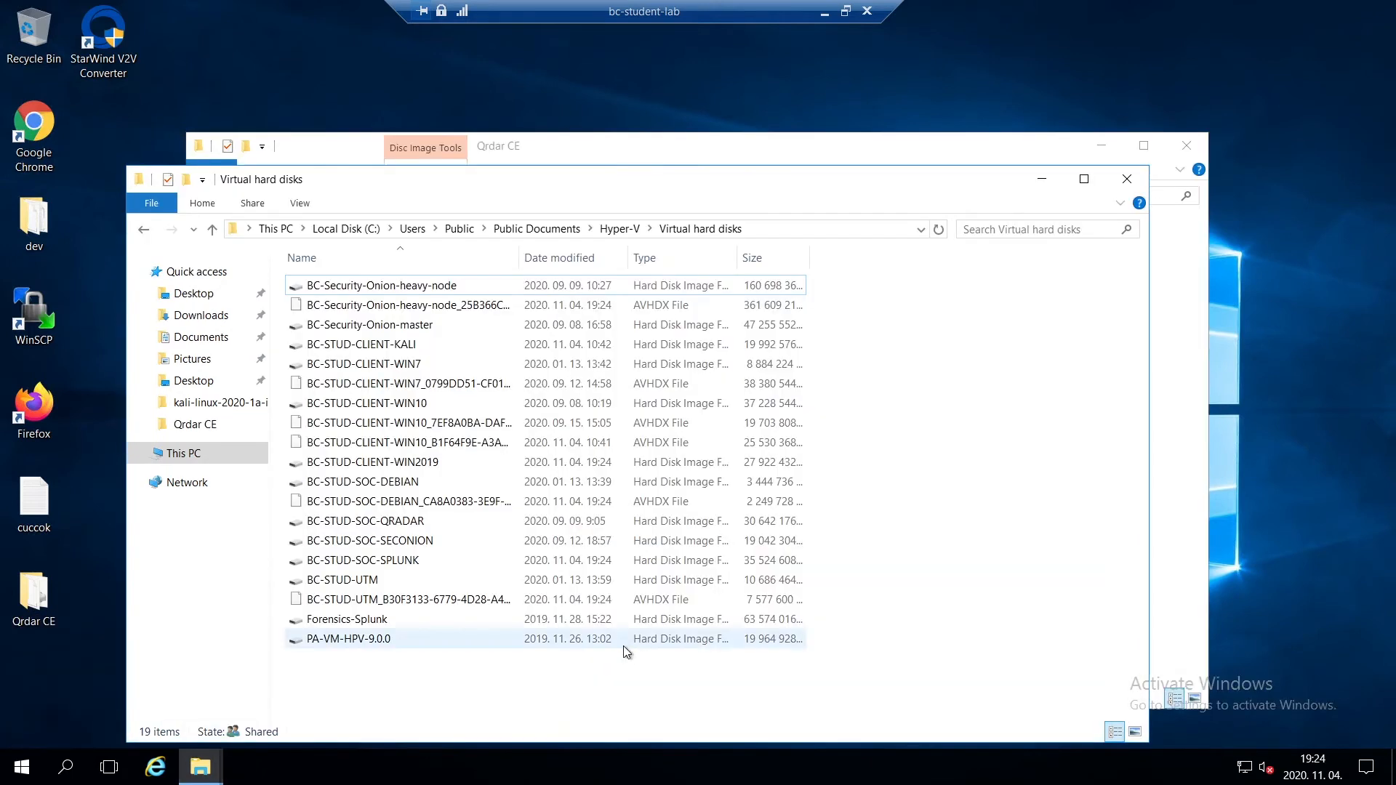
key(ctrl+v)
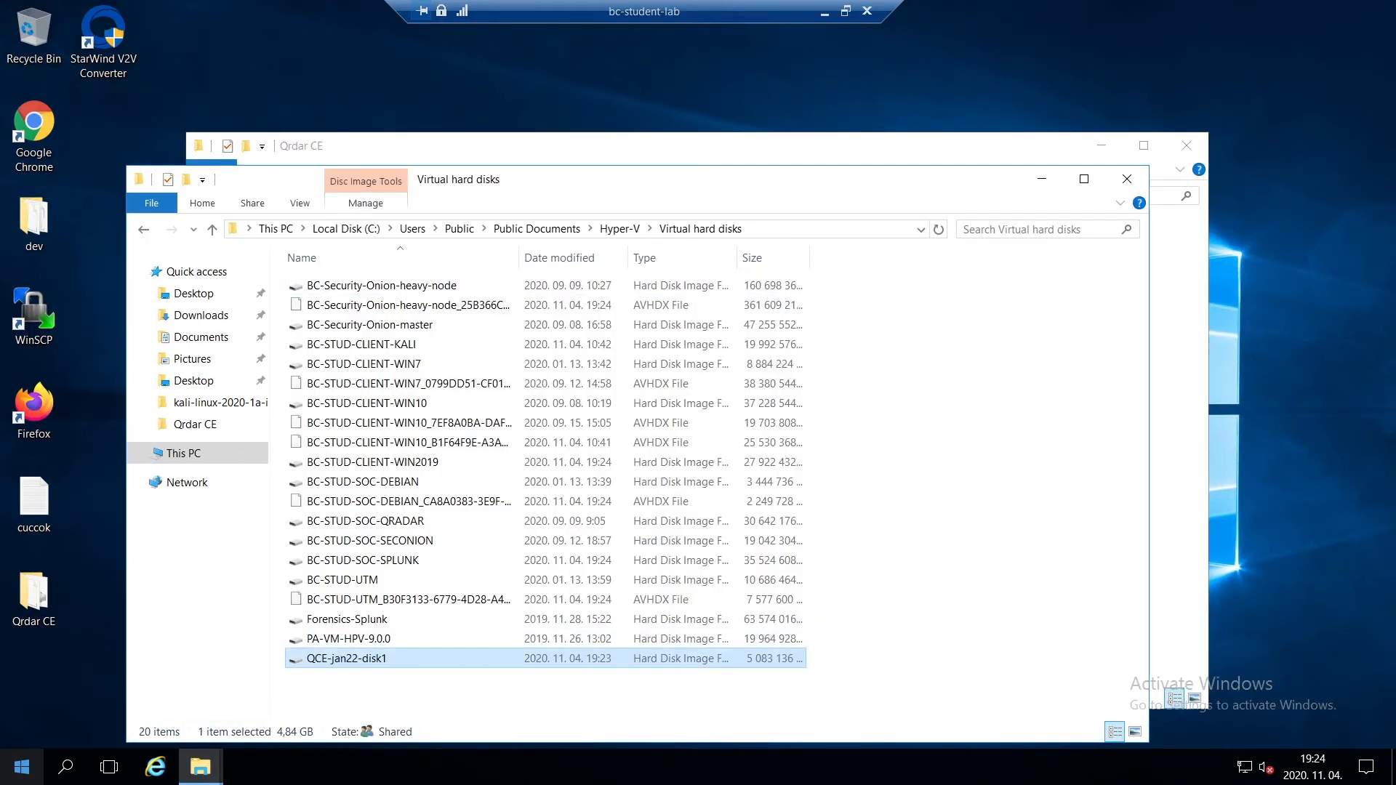
- Open Hyper-V Manager and start creating a new virtual machine on BC-STUDENT-LAB
click(21, 767)
text(hyper)
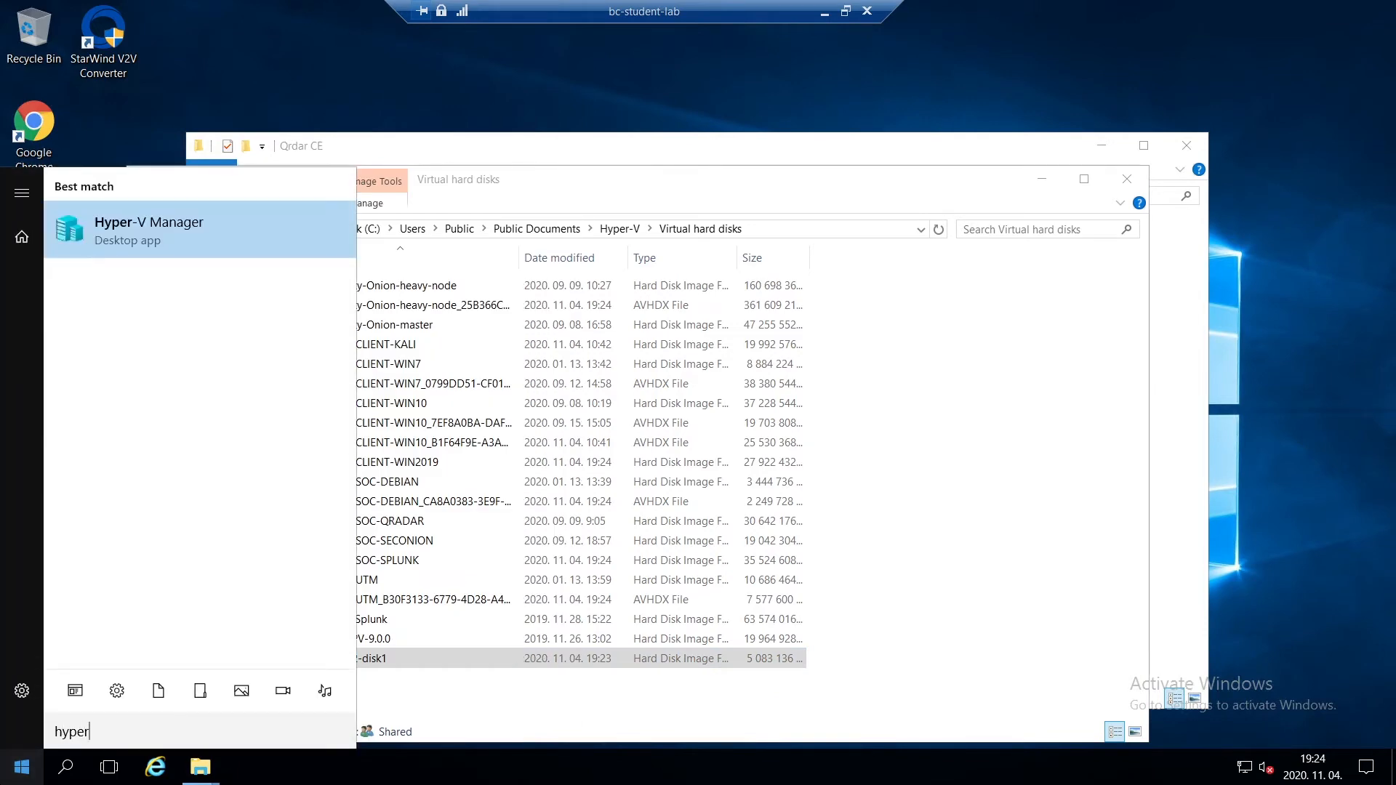
key(Return)
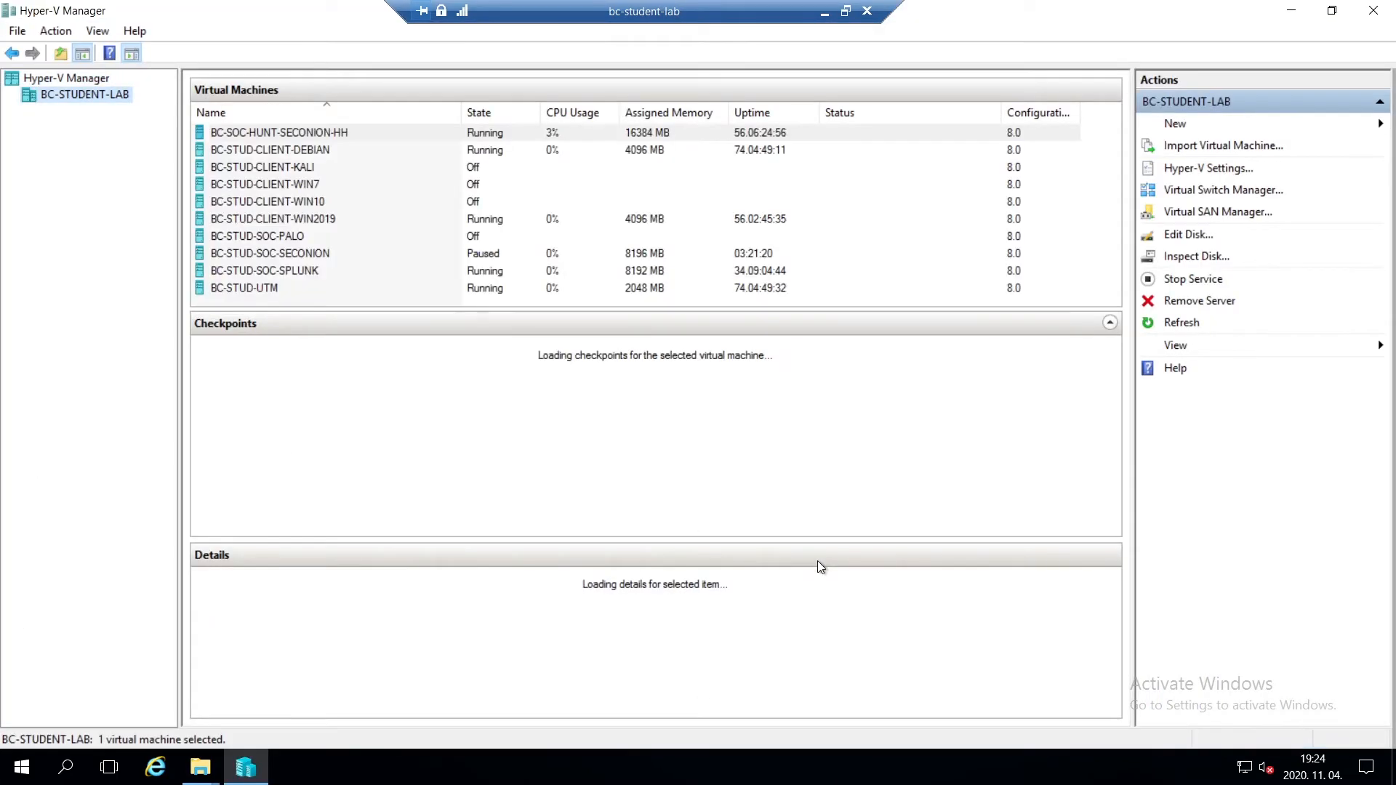
click(1199, 129)
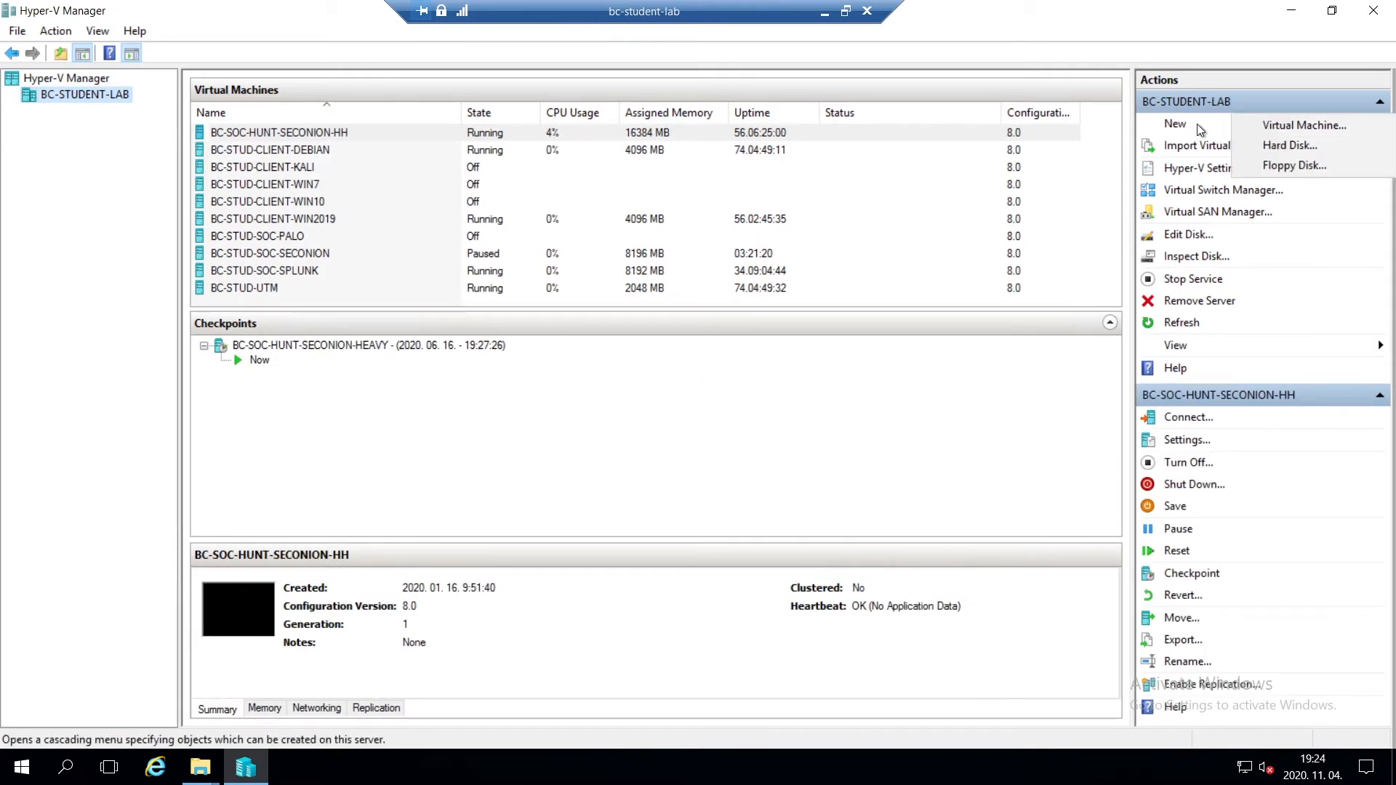
click(1282, 123)
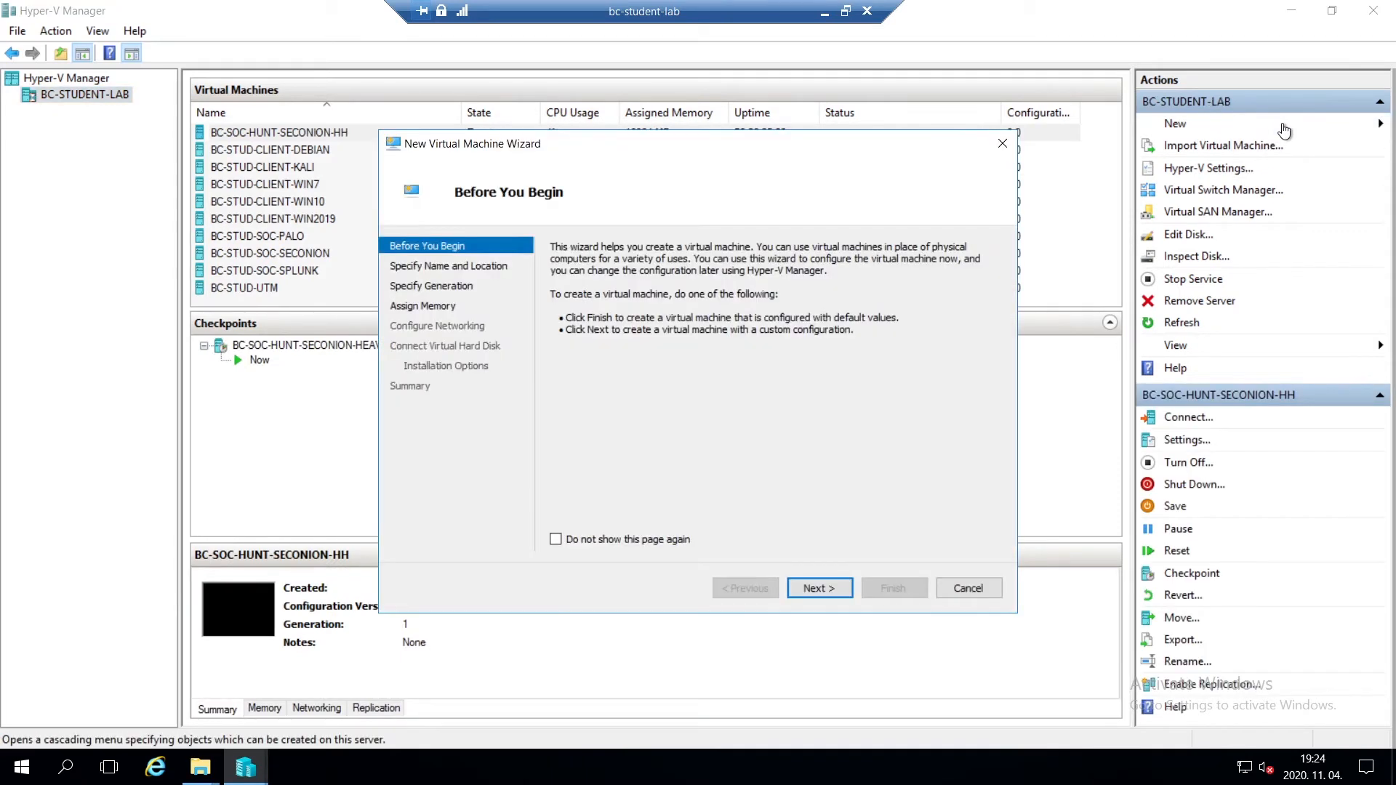
- Name the new virtual machine QRadar and keep it as Generation 1
click(820, 591)
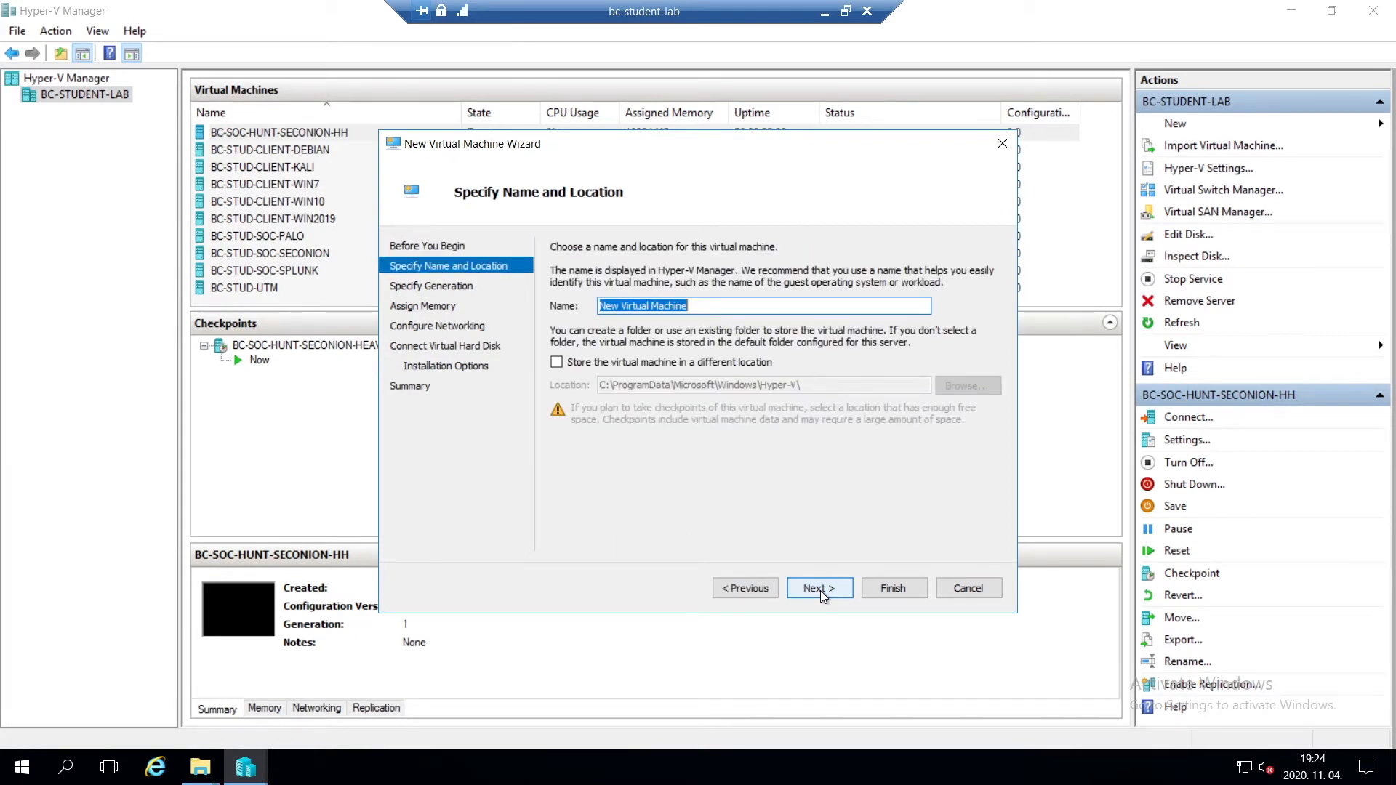
text(Q)
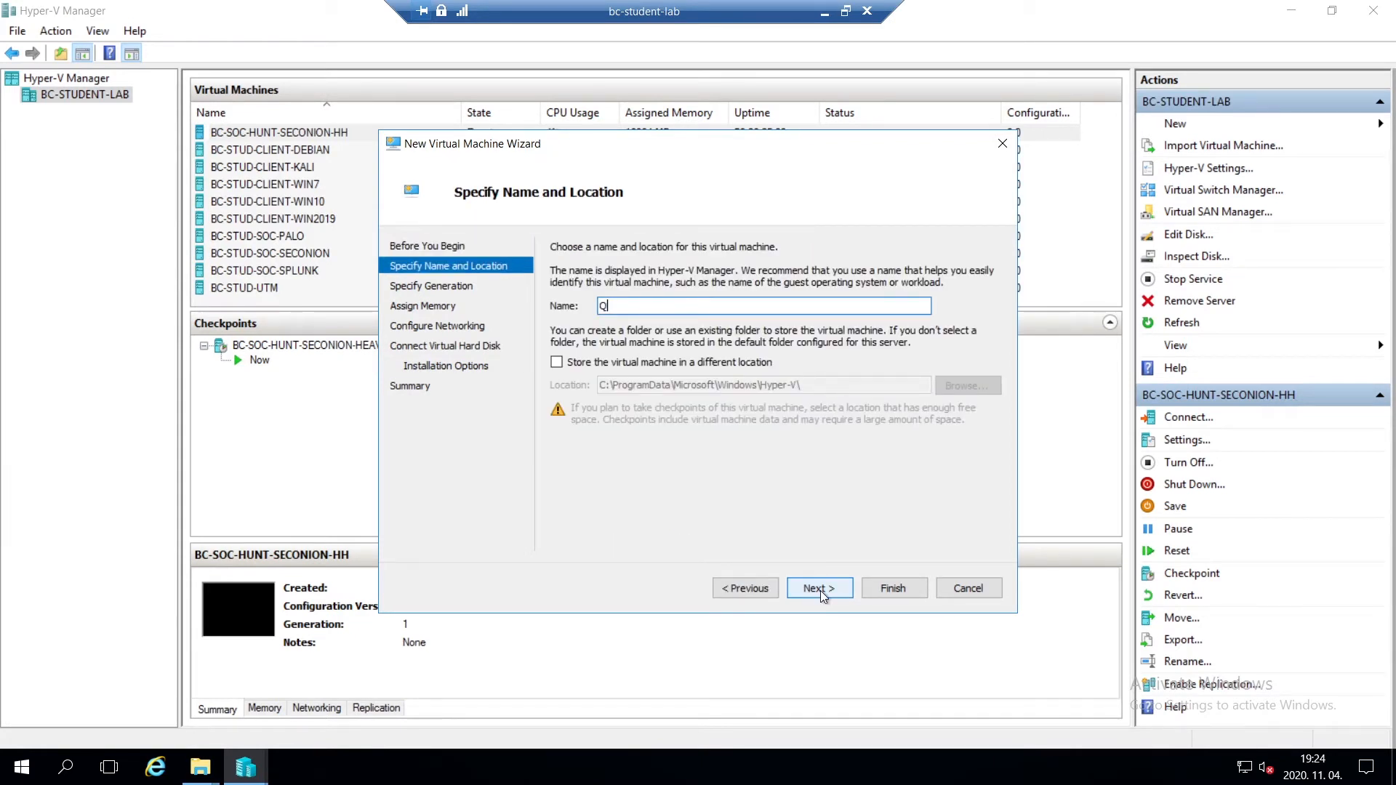
text(radar)
click(818, 589)
click(818, 589)
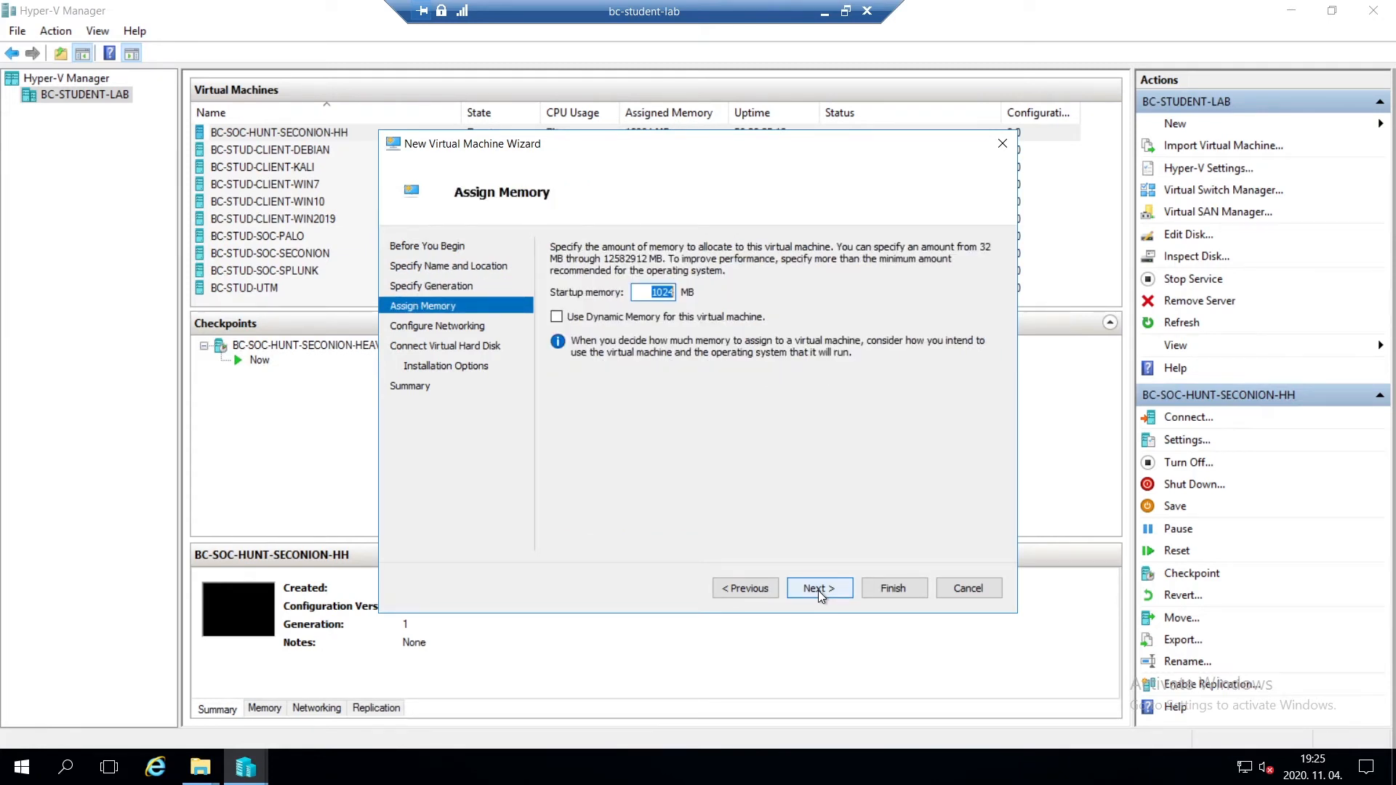
- Assign 16384 MB of startup memory and connect the network adapter to Stud-Client
text(1)
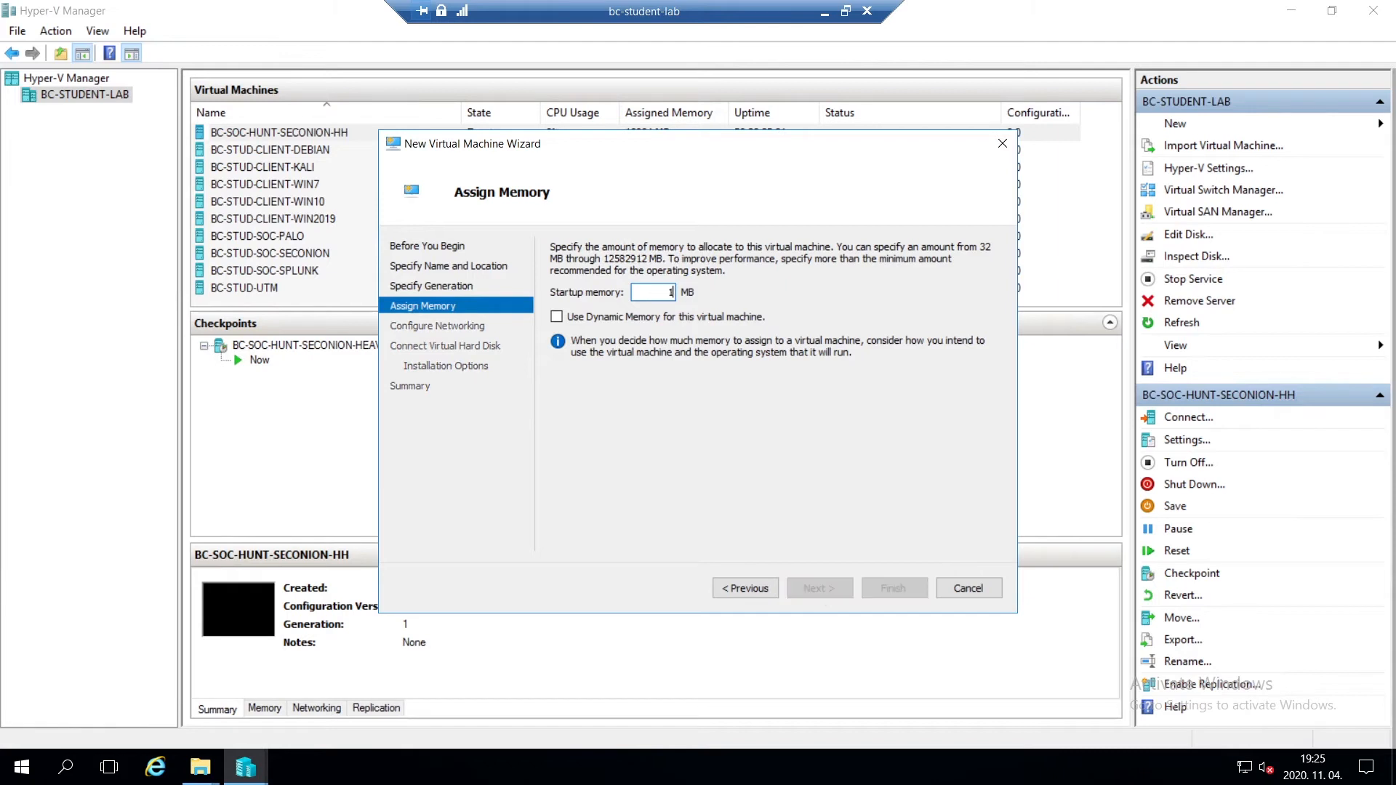
text(6384)
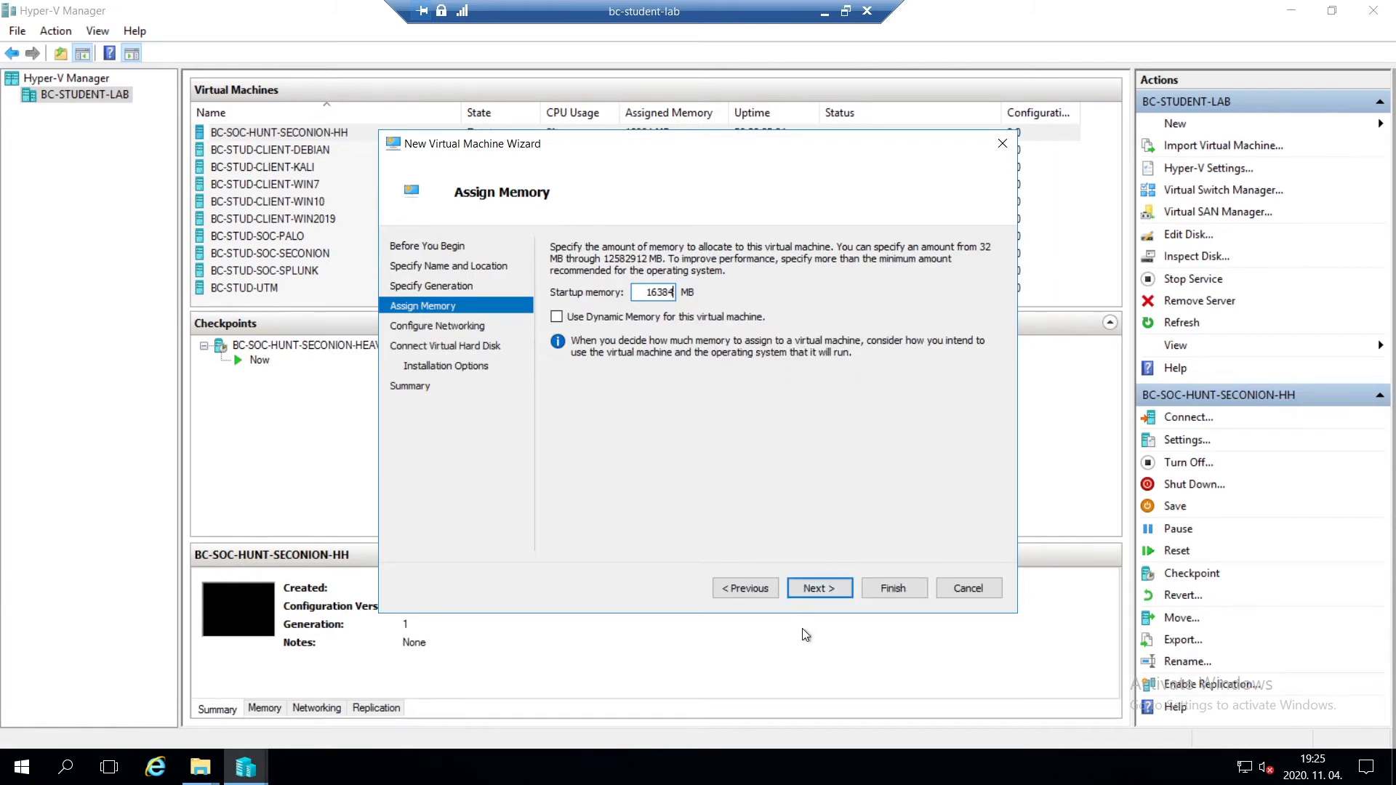
click(818, 588)
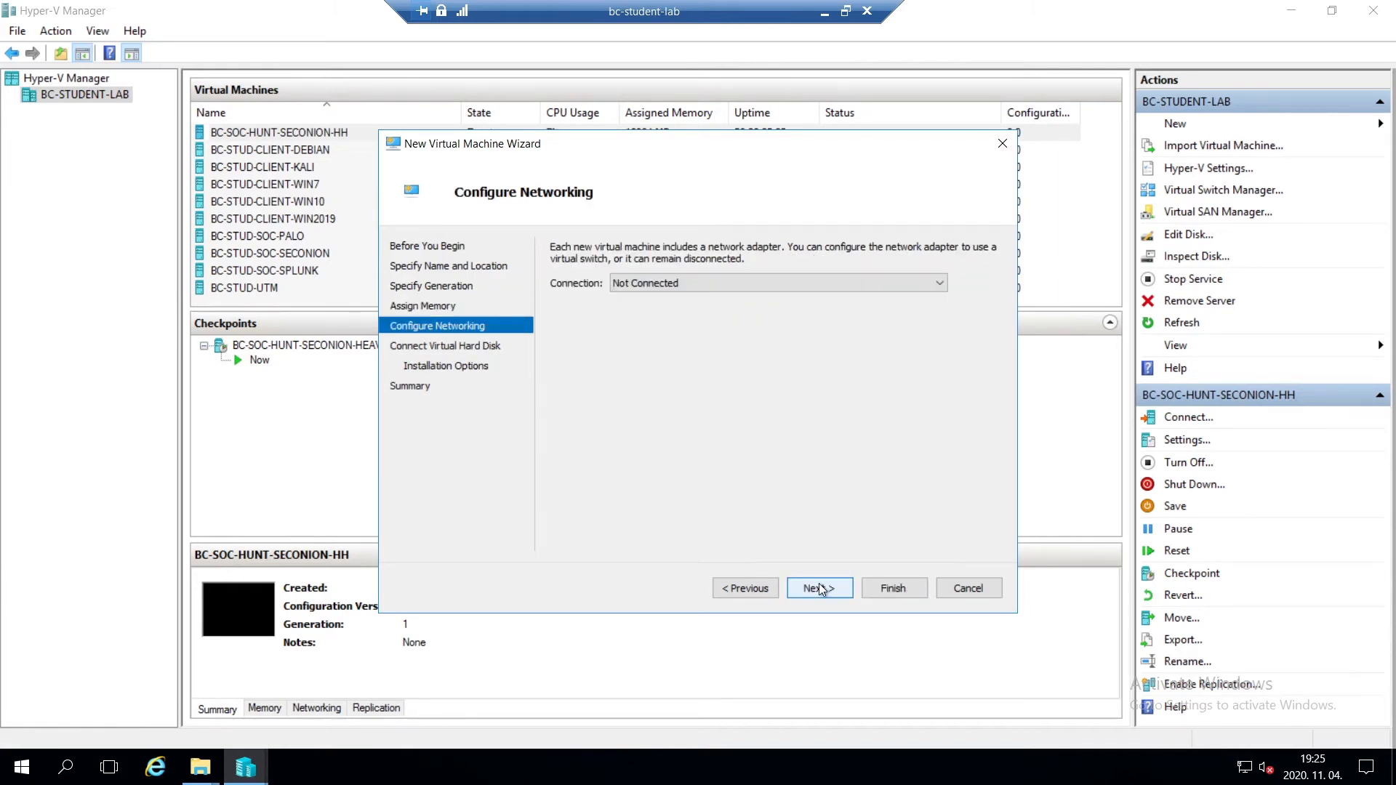
click(762, 284)
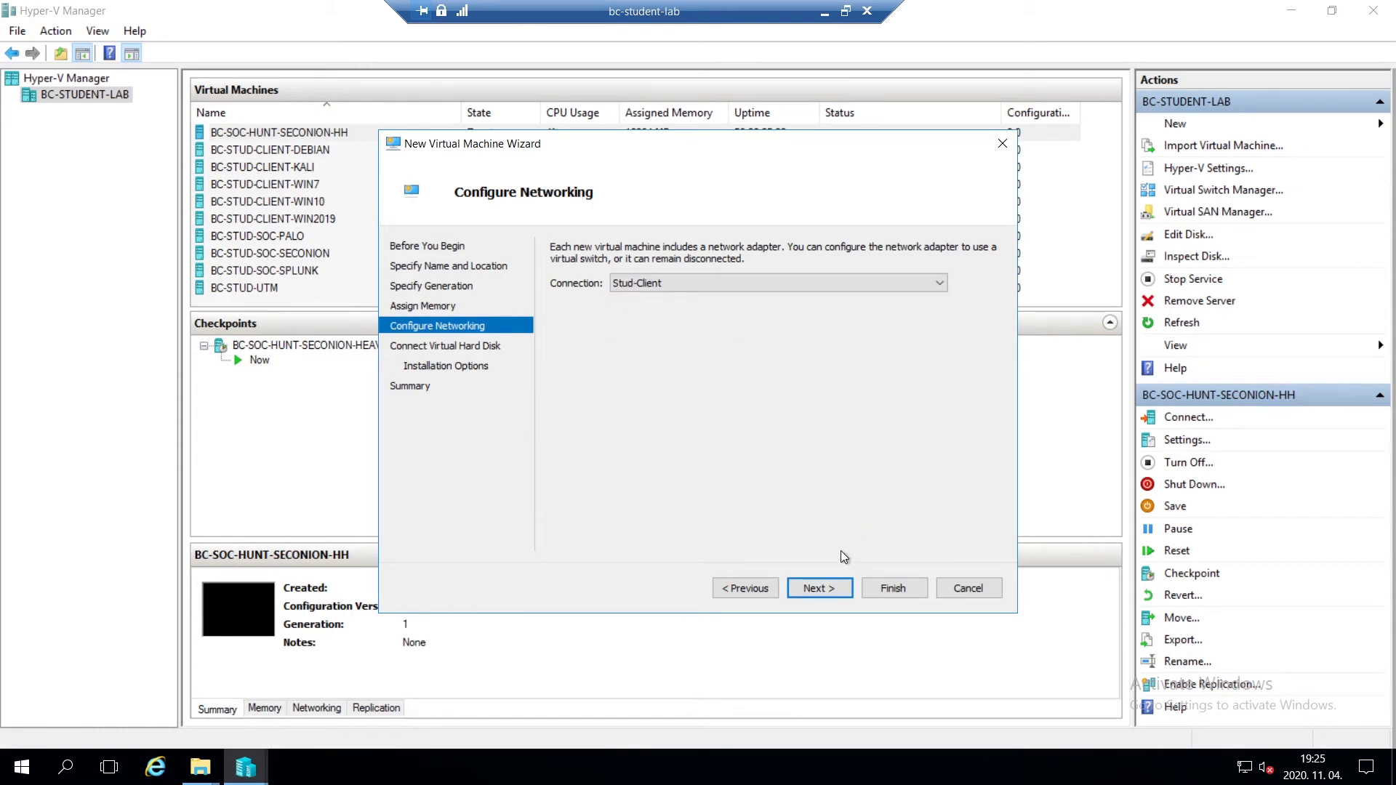
click(822, 587)
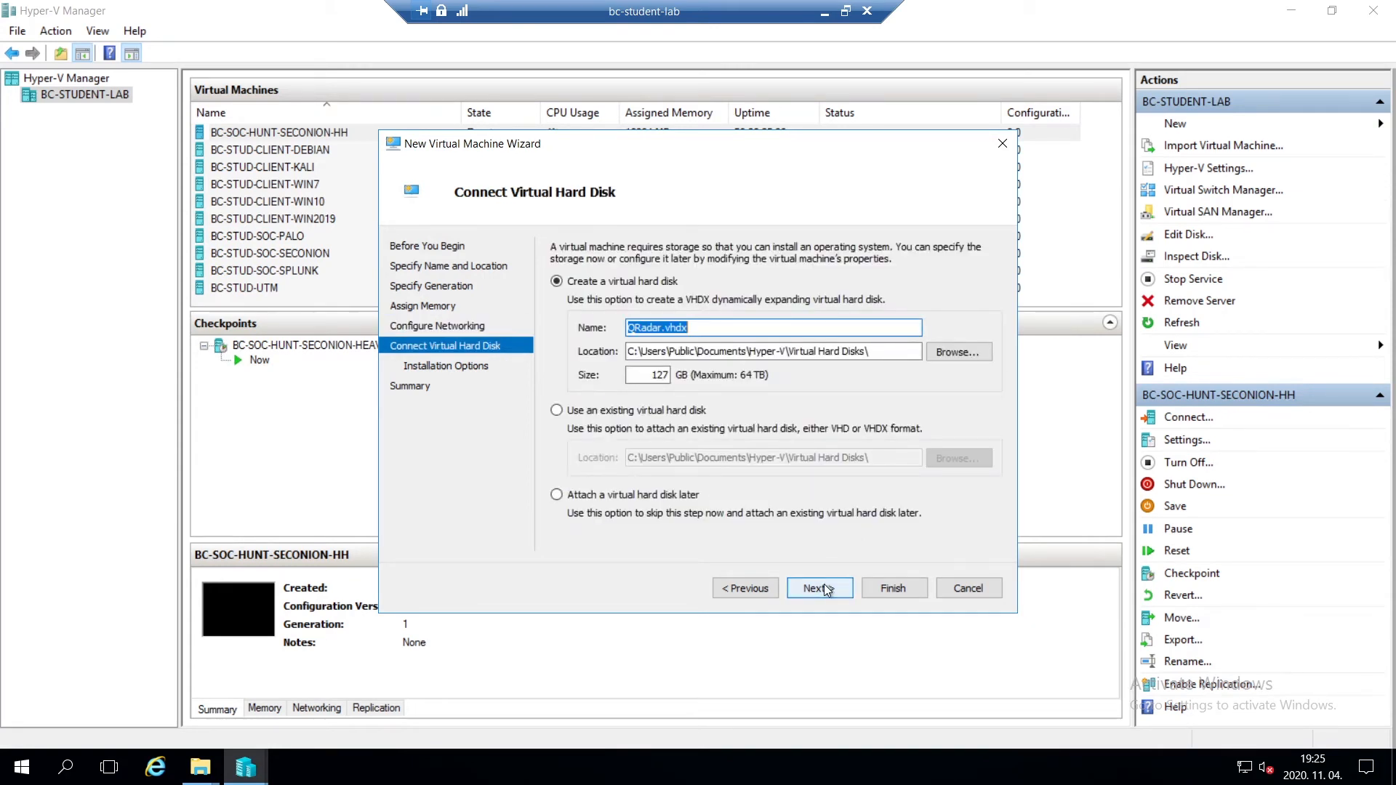
- Attach the existing virtual hard disk QCE-jan22-disk1.vhdx and finish creating the virtual machine
click(684, 411)
click(979, 462)
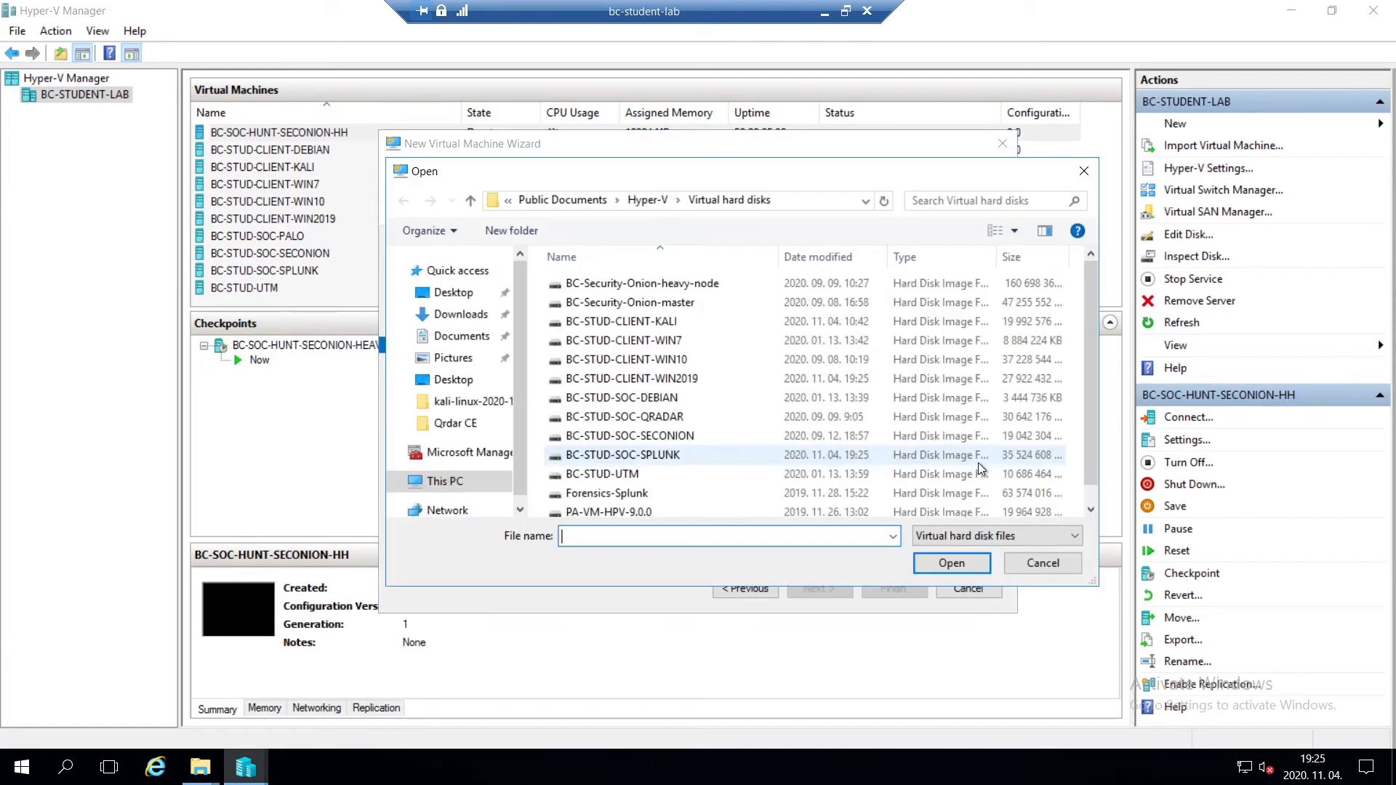
scroll(871, 429, down, 2)
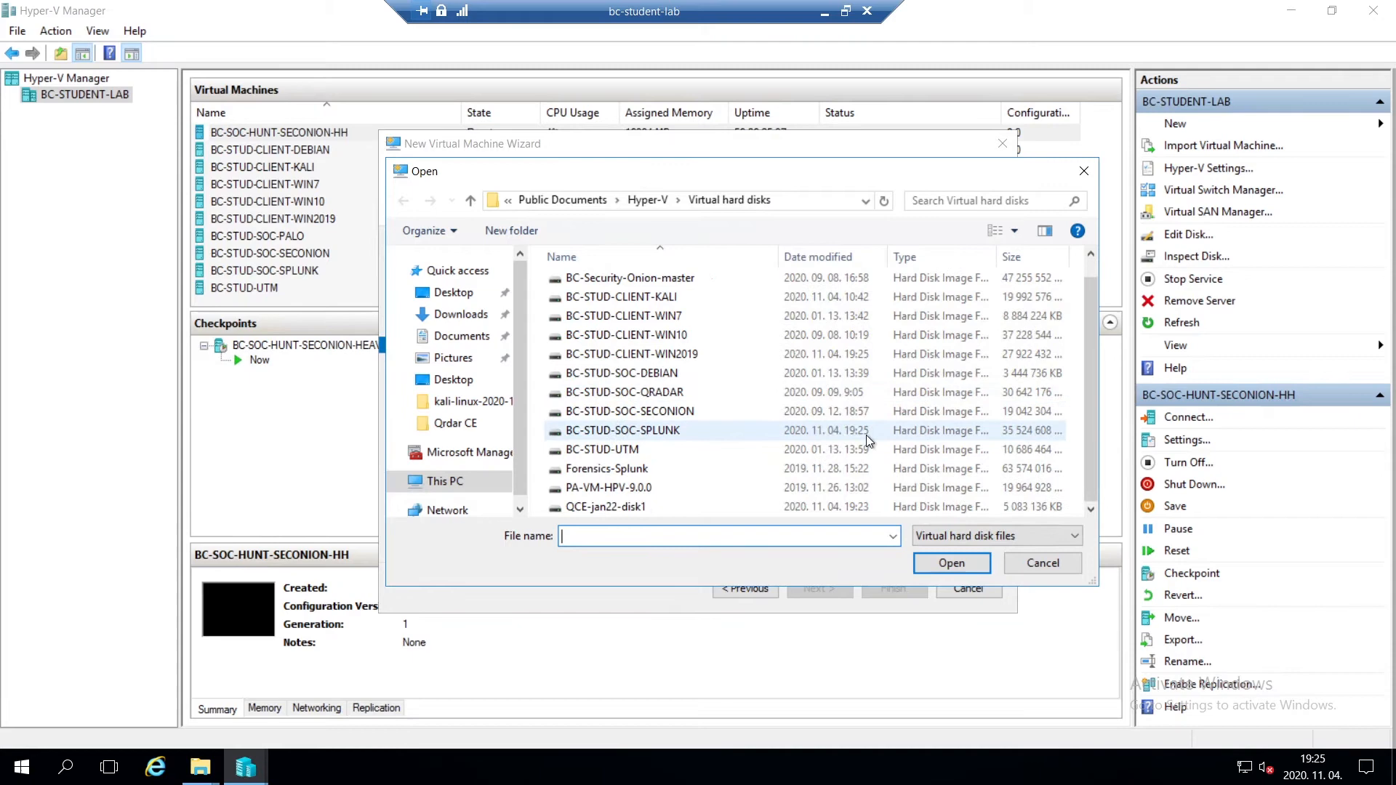
double_click(772, 509)
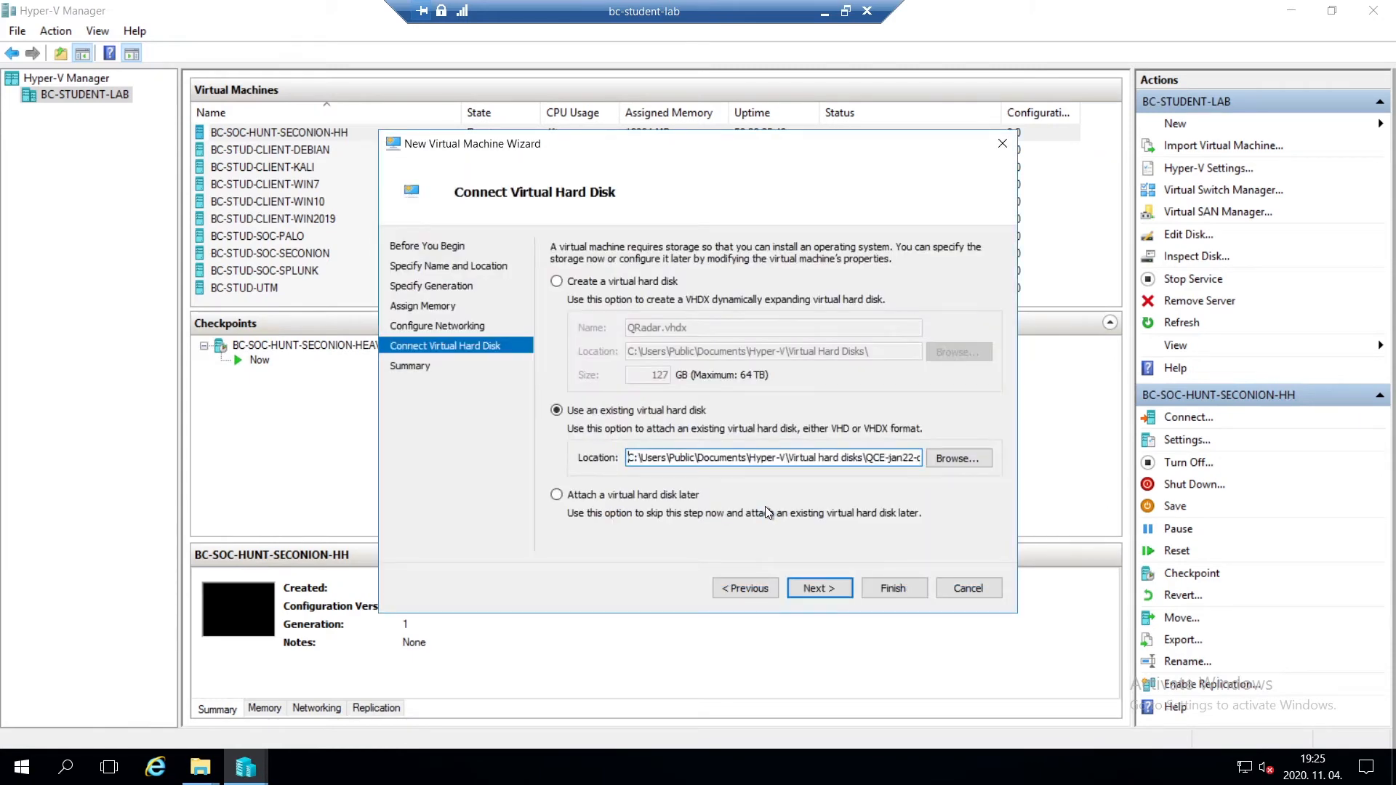
click(844, 590)
click(904, 588)
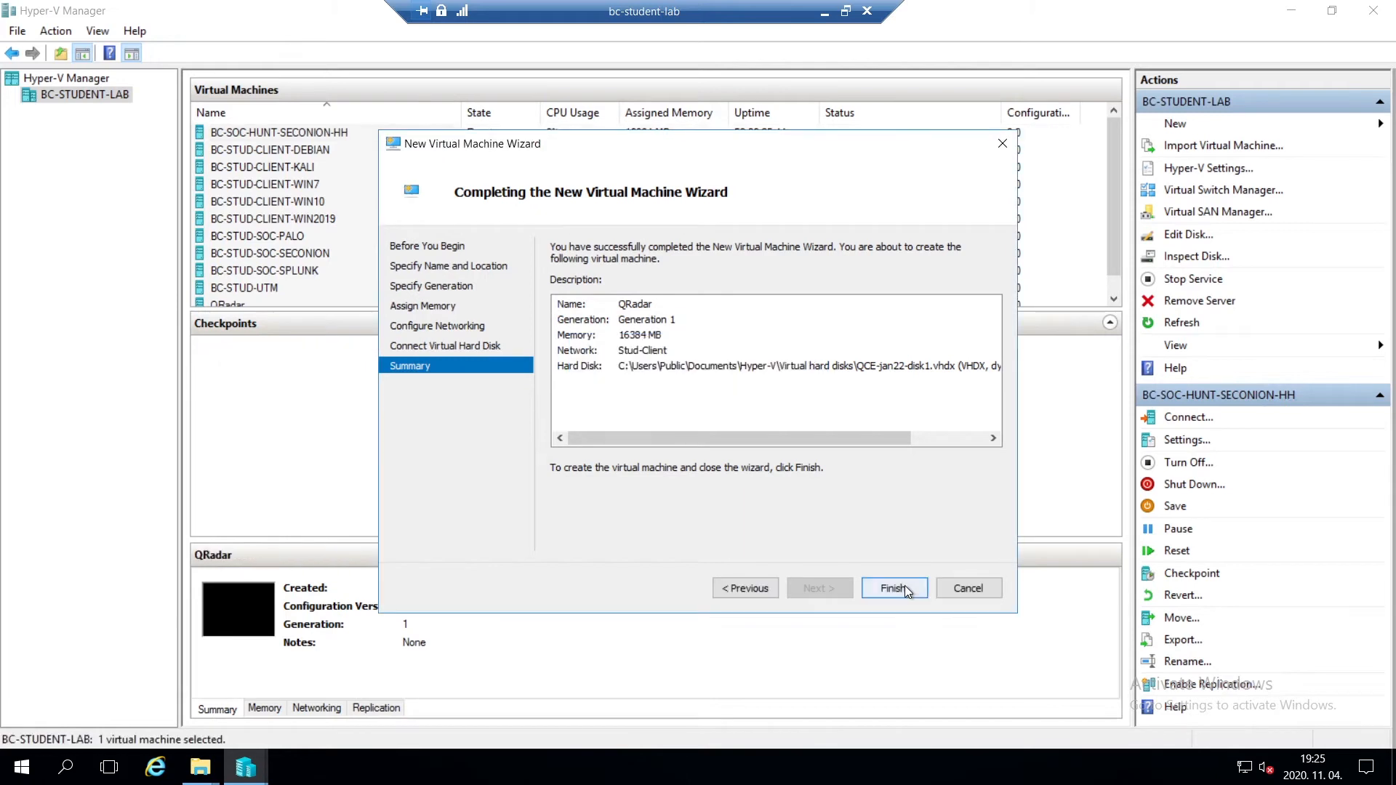
- Set the QRadar virtual machine's number of virtual processors to 6 and save its settings
scroll(560, 269, down, 1)
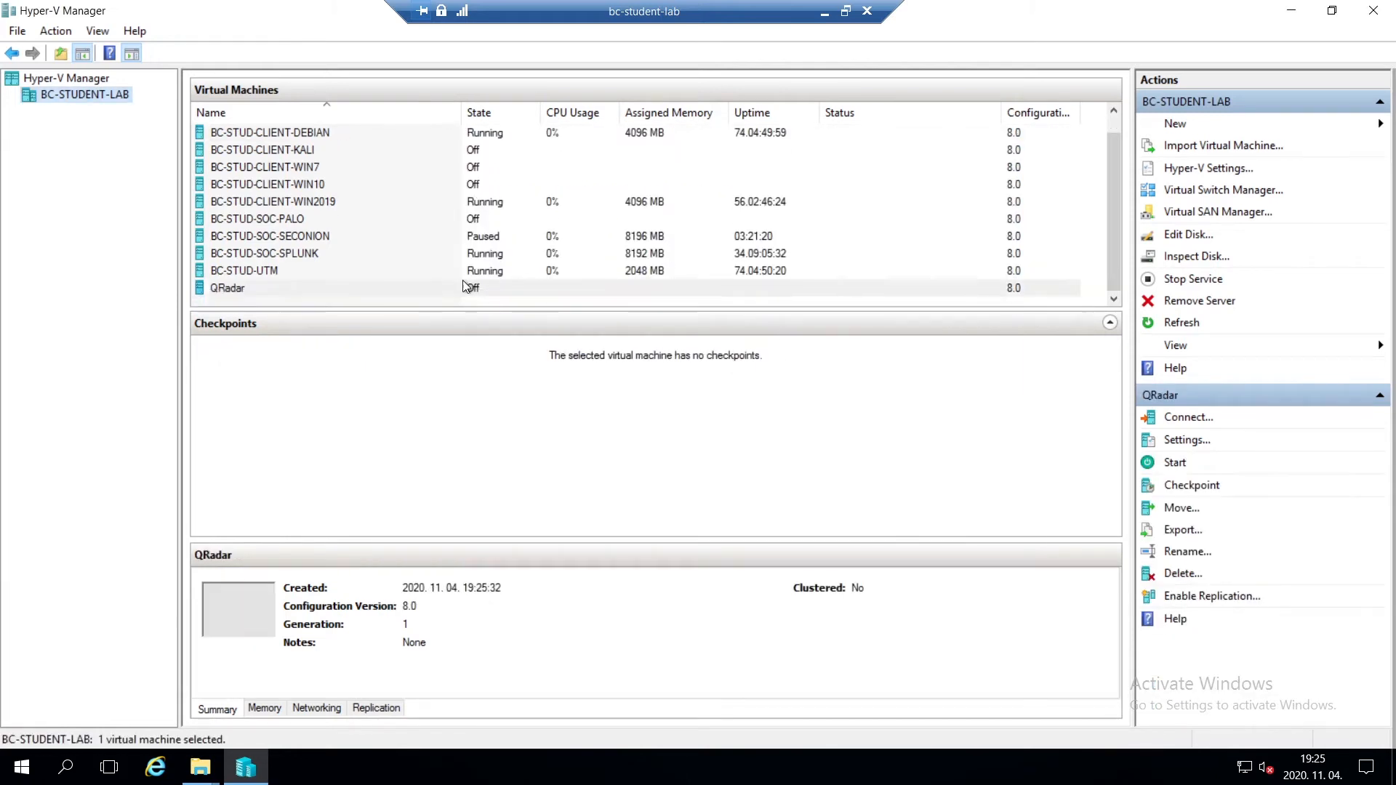
right_click(451, 288)
click(507, 328)
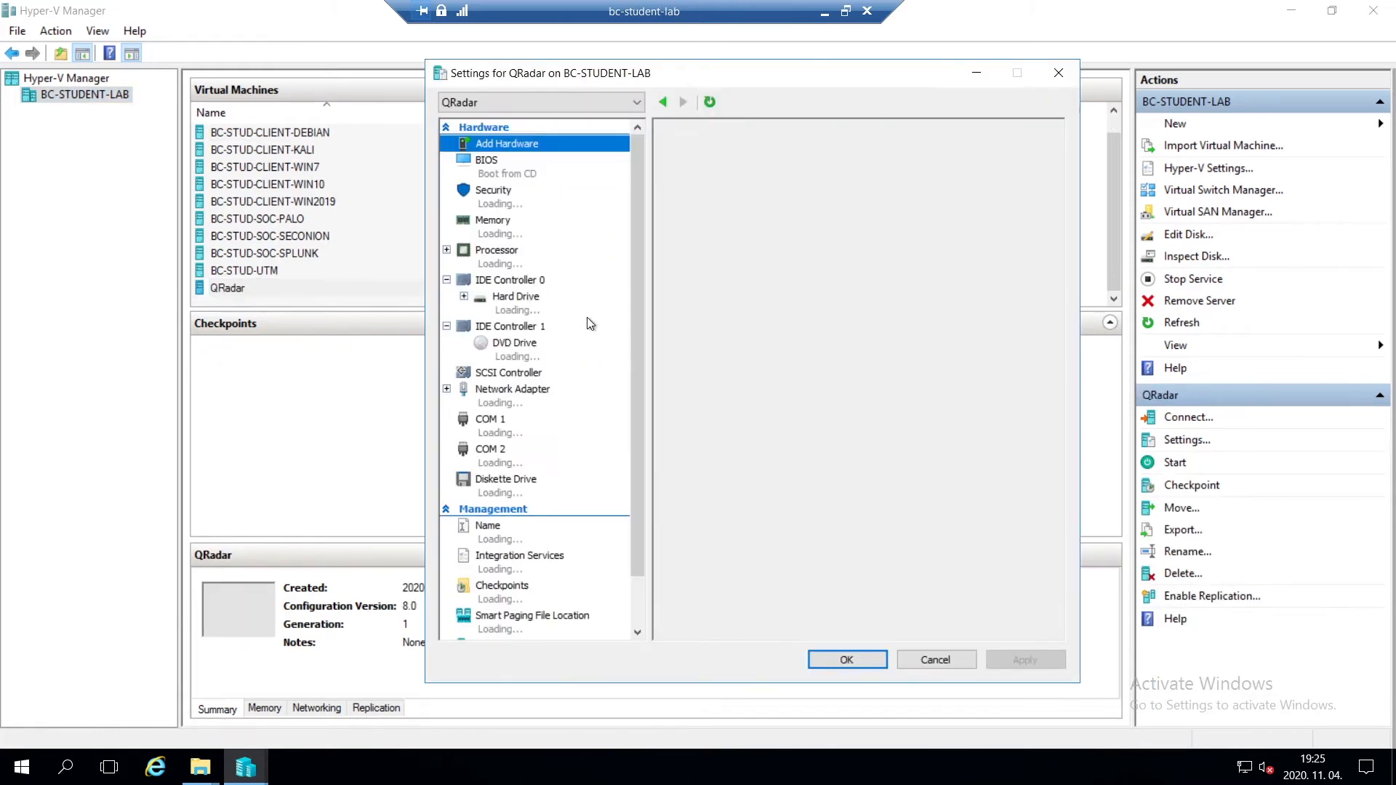
click(561, 193)
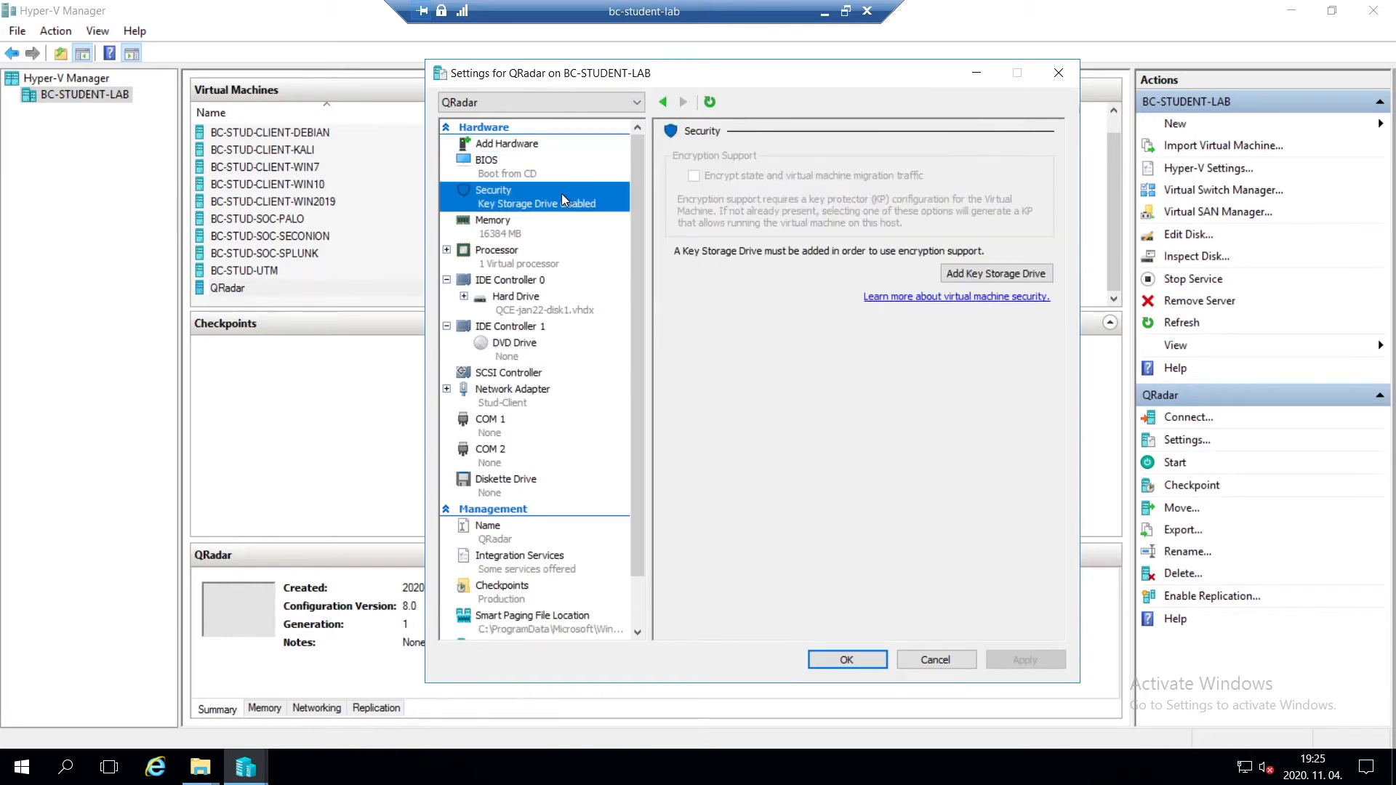
click(534, 250)
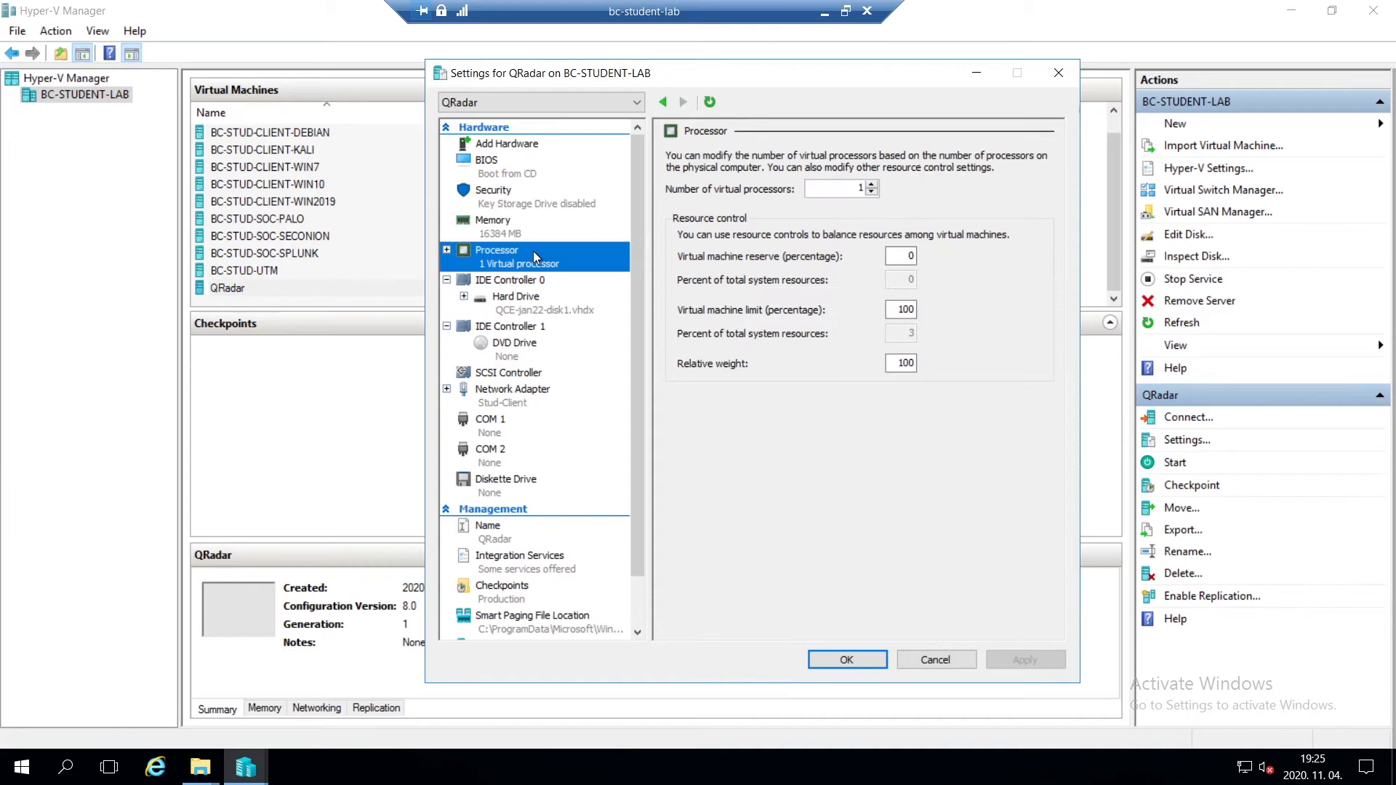
double_click(858, 191)
text(6)
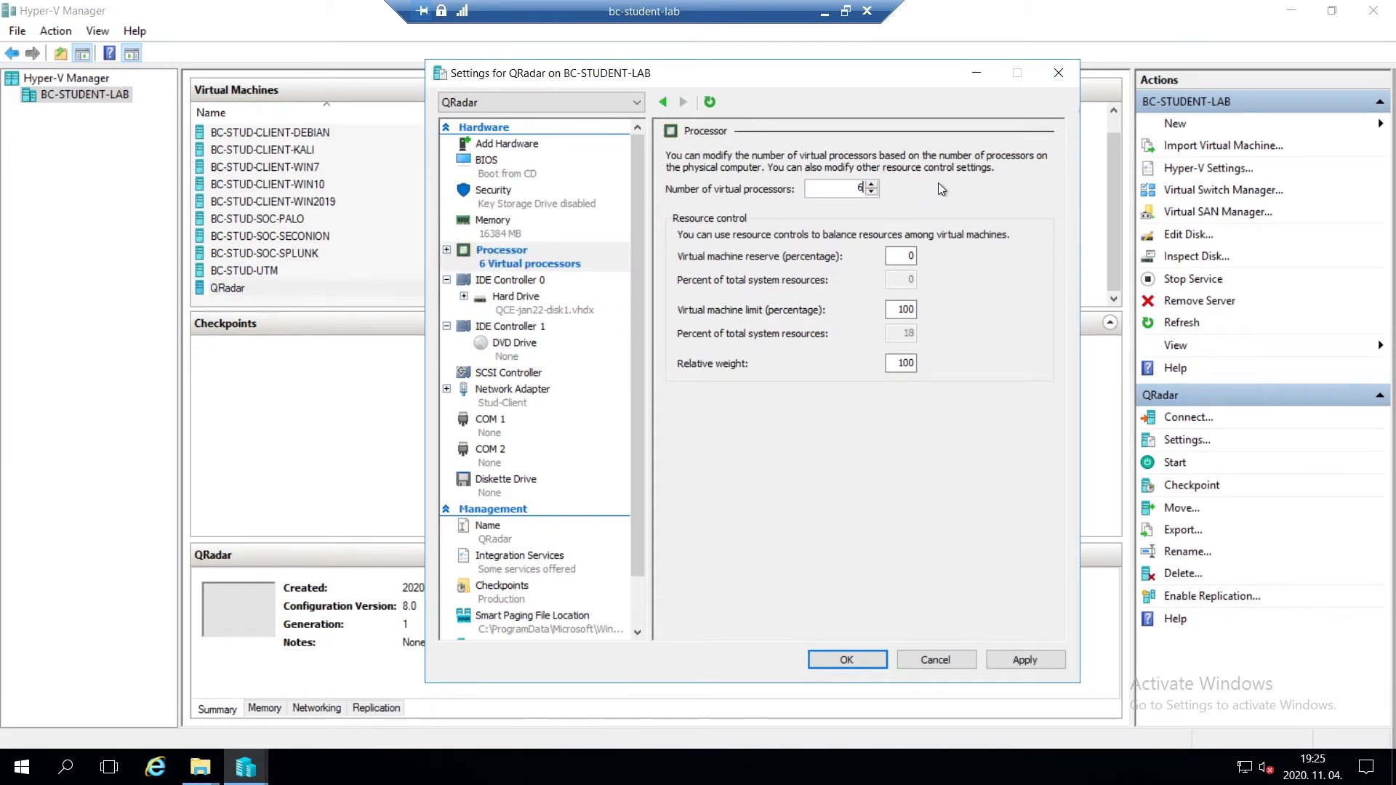
click(847, 660)
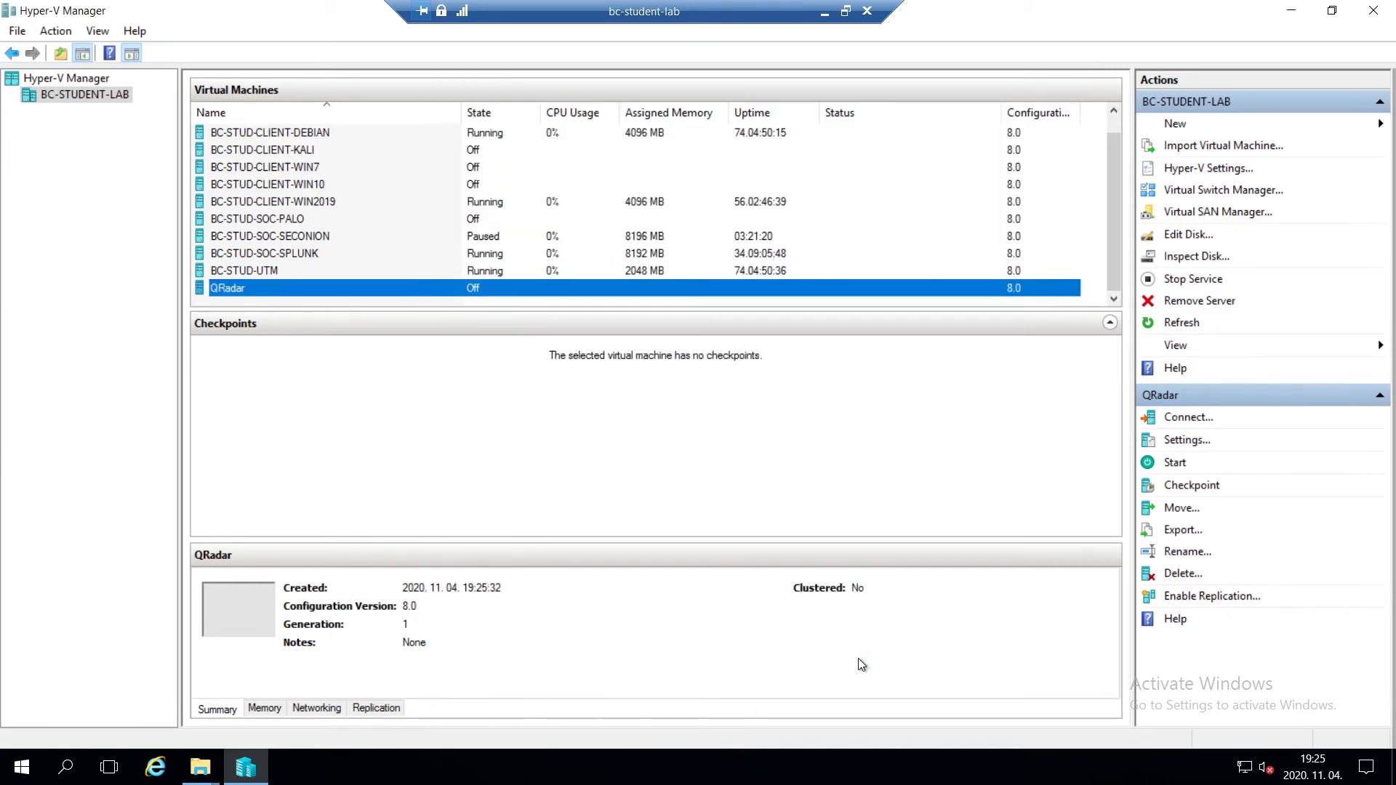
- Connect to the QRadar virtual machine, start it and switch its console to full screen
double_click(344, 288)
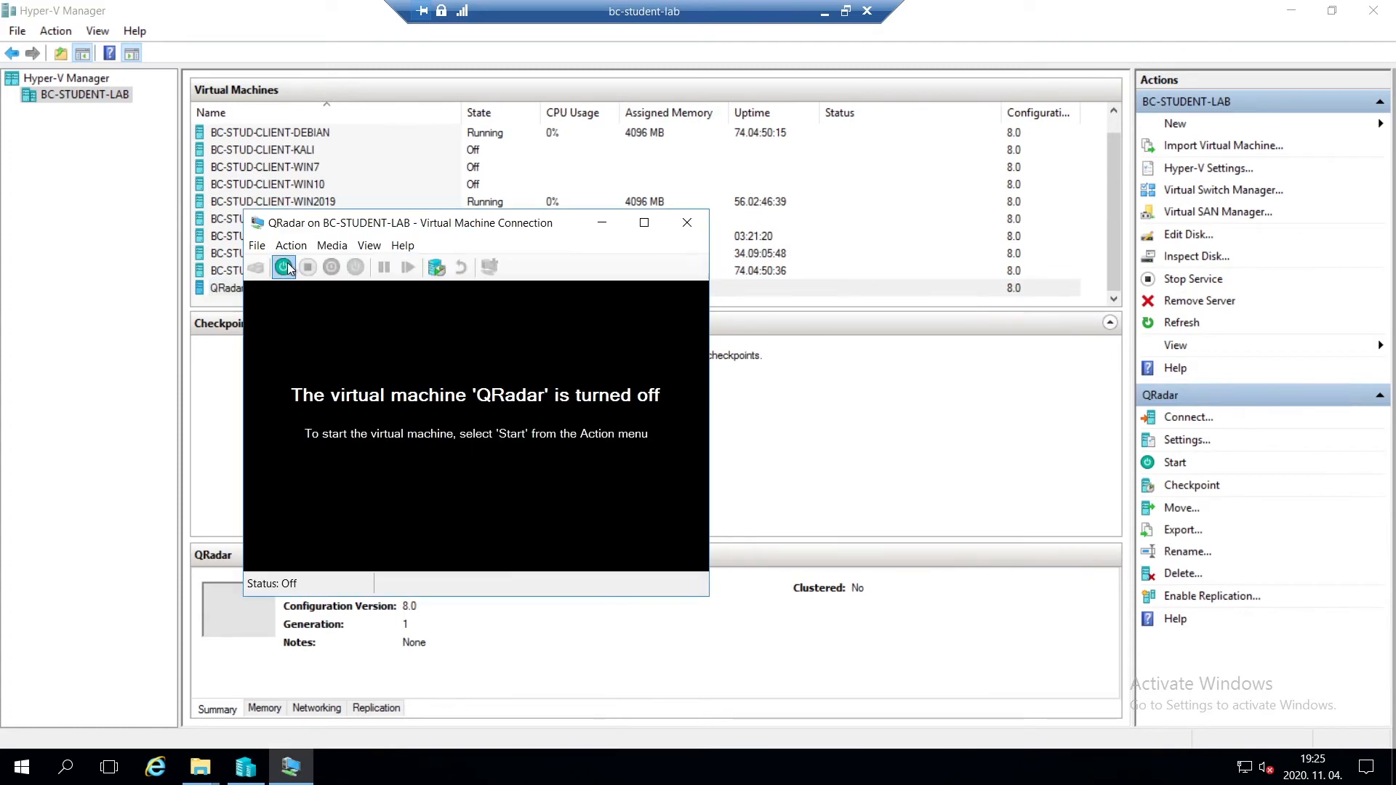
click(283, 267)
click(429, 247)
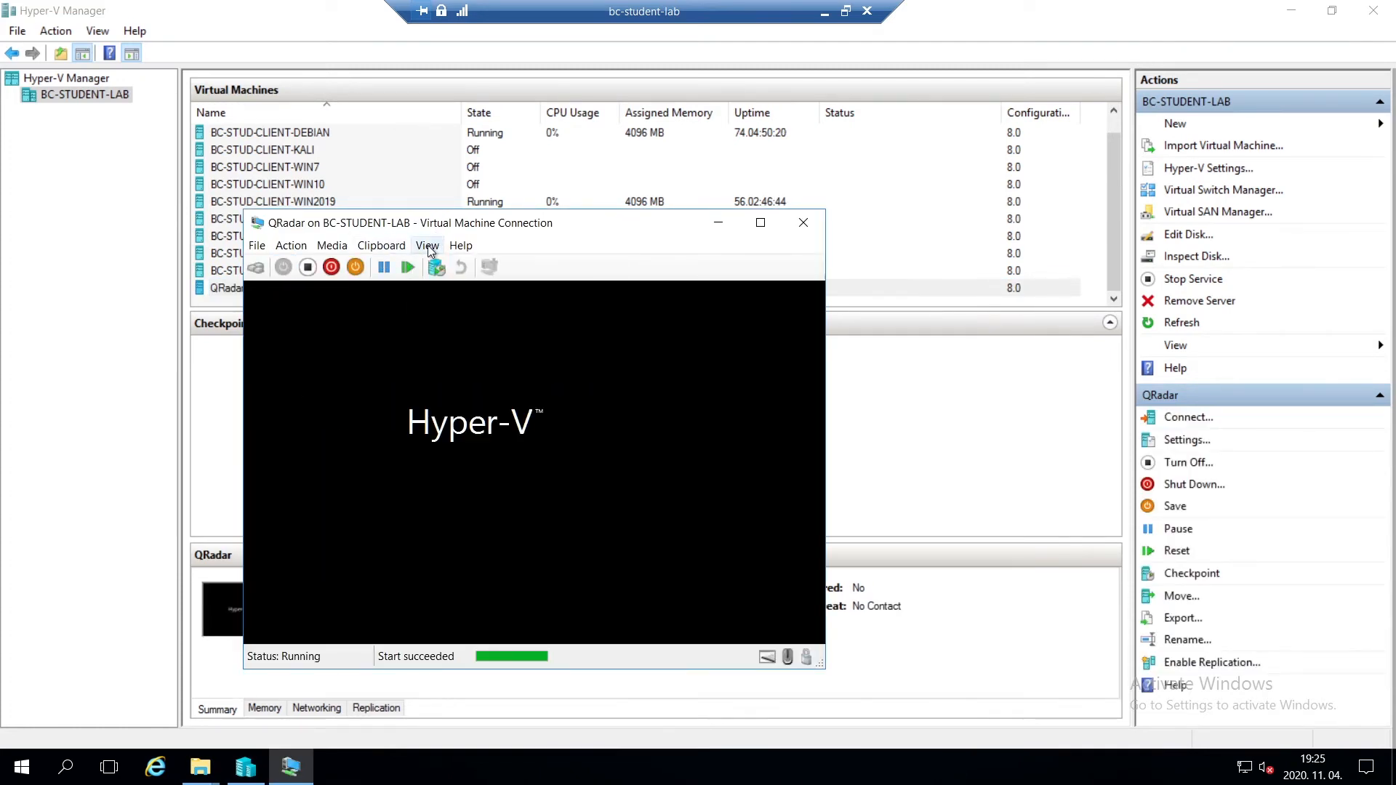
click(429, 247)
click(458, 265)
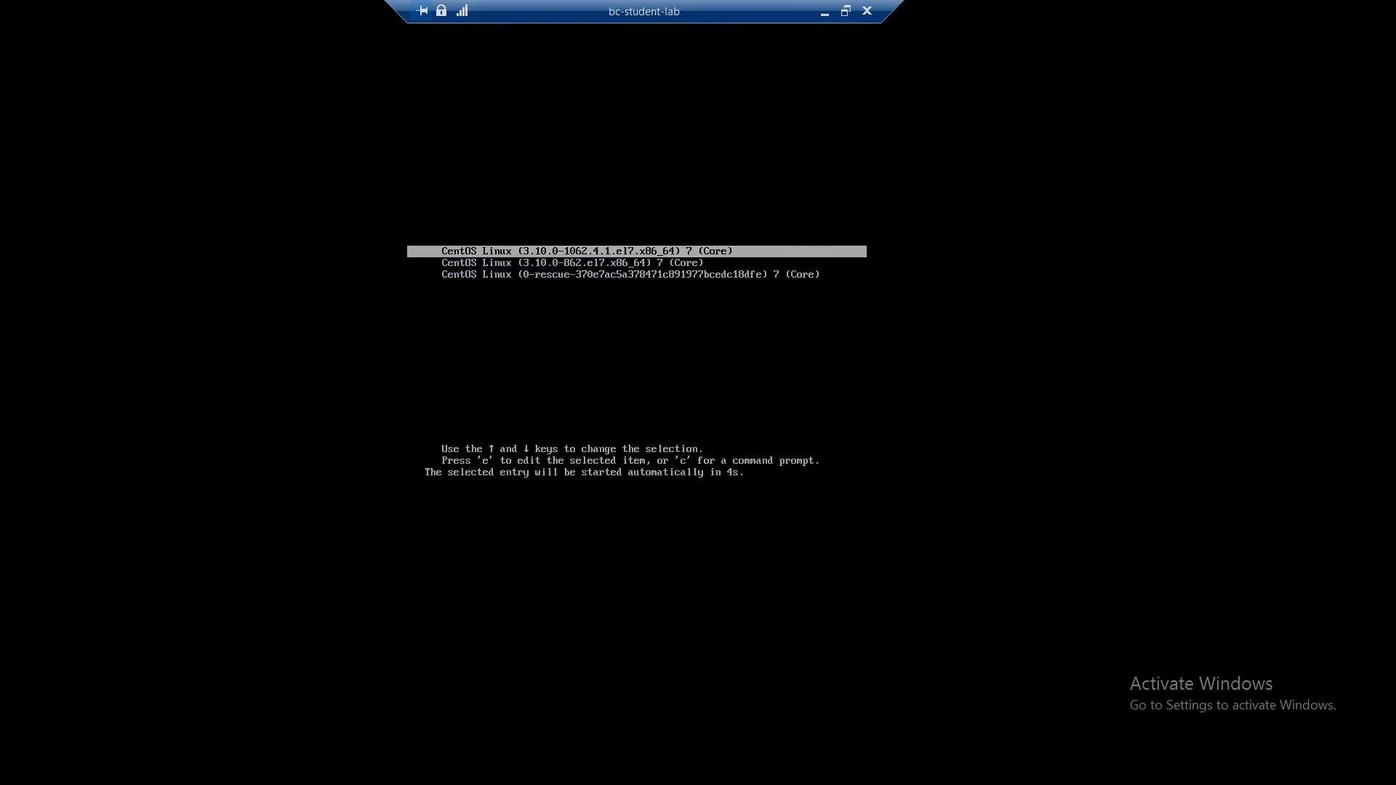
- Boot the virtual machine from the CentOS Linux 0-rescue entry
key(Down)
key(Down)
key(Return)
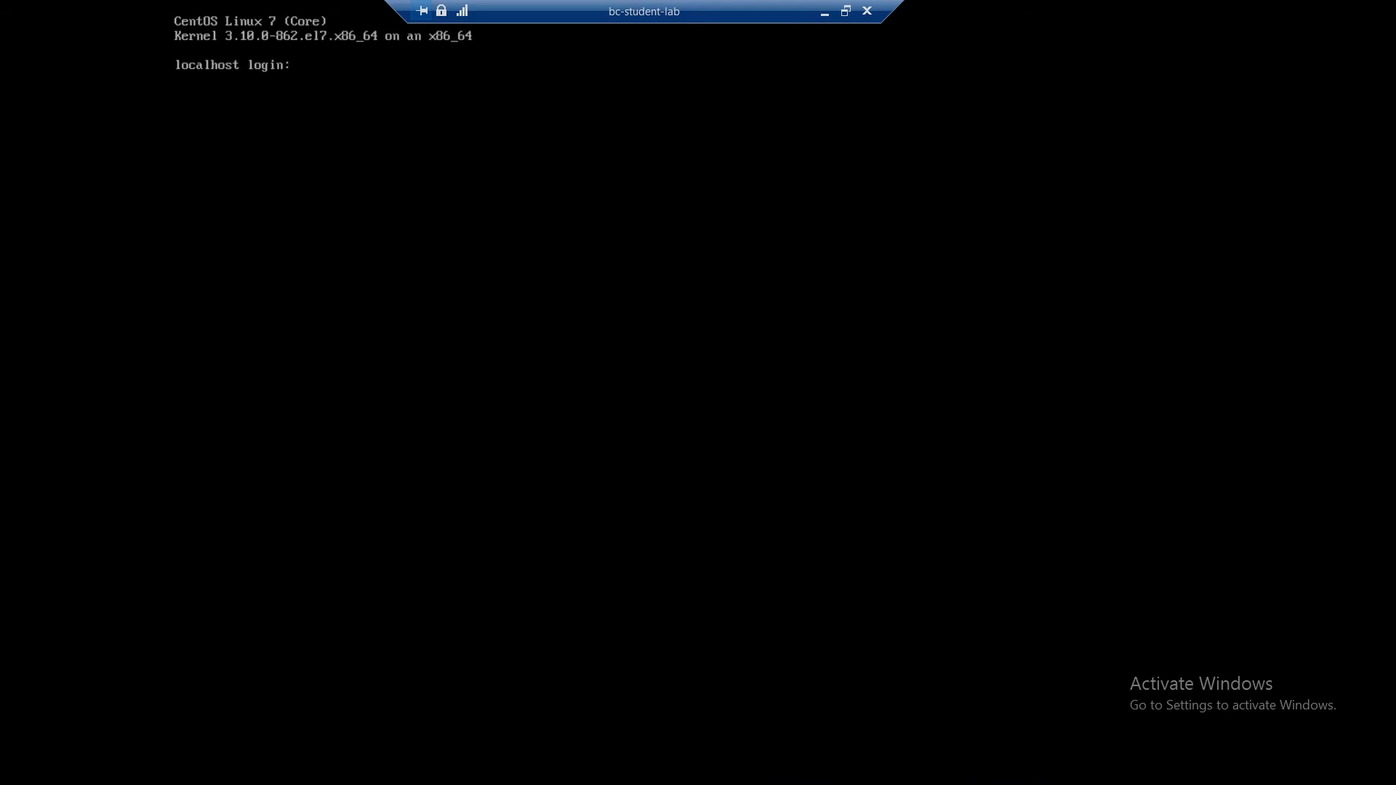
- Log in as root, then enter and retype the new root password
text(root)
key(Return)
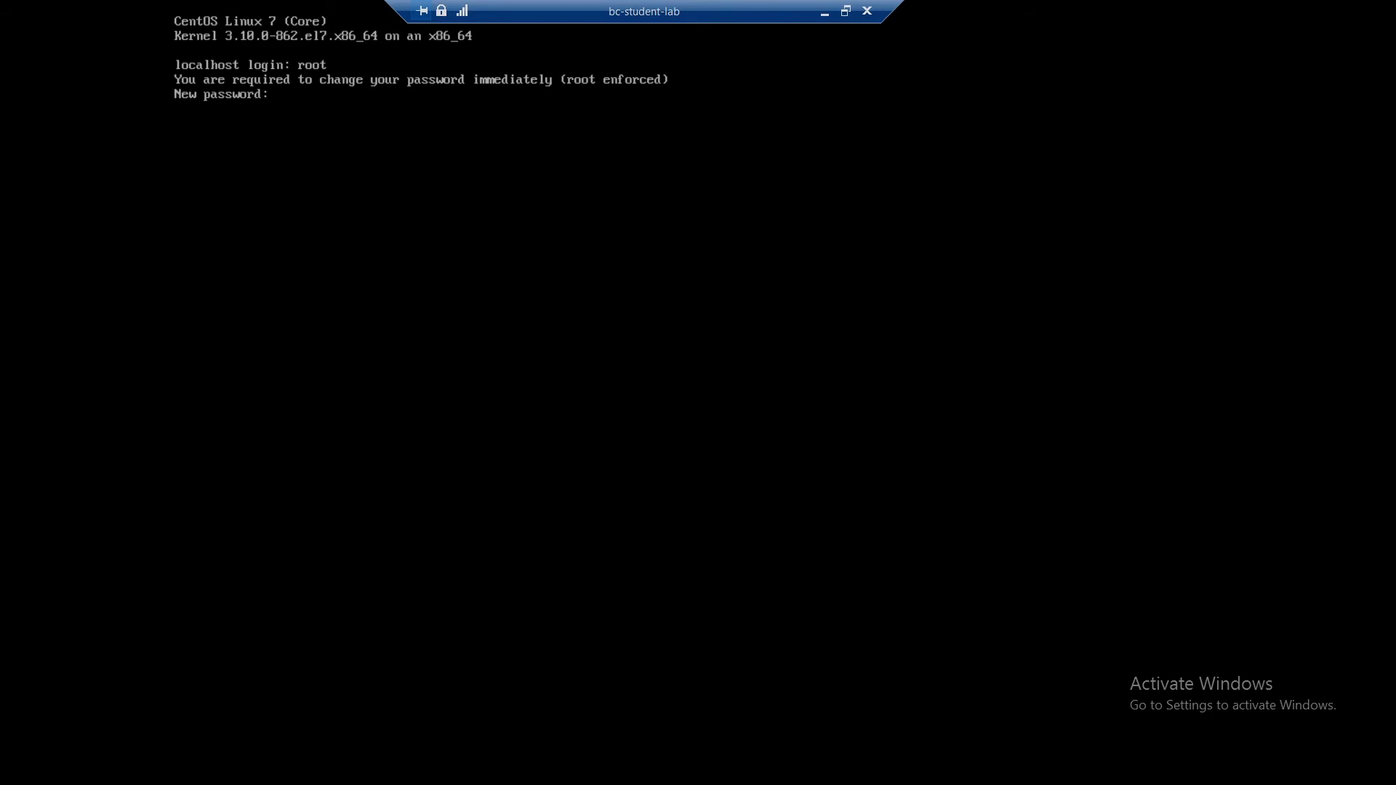
key(Return)
key(Return)
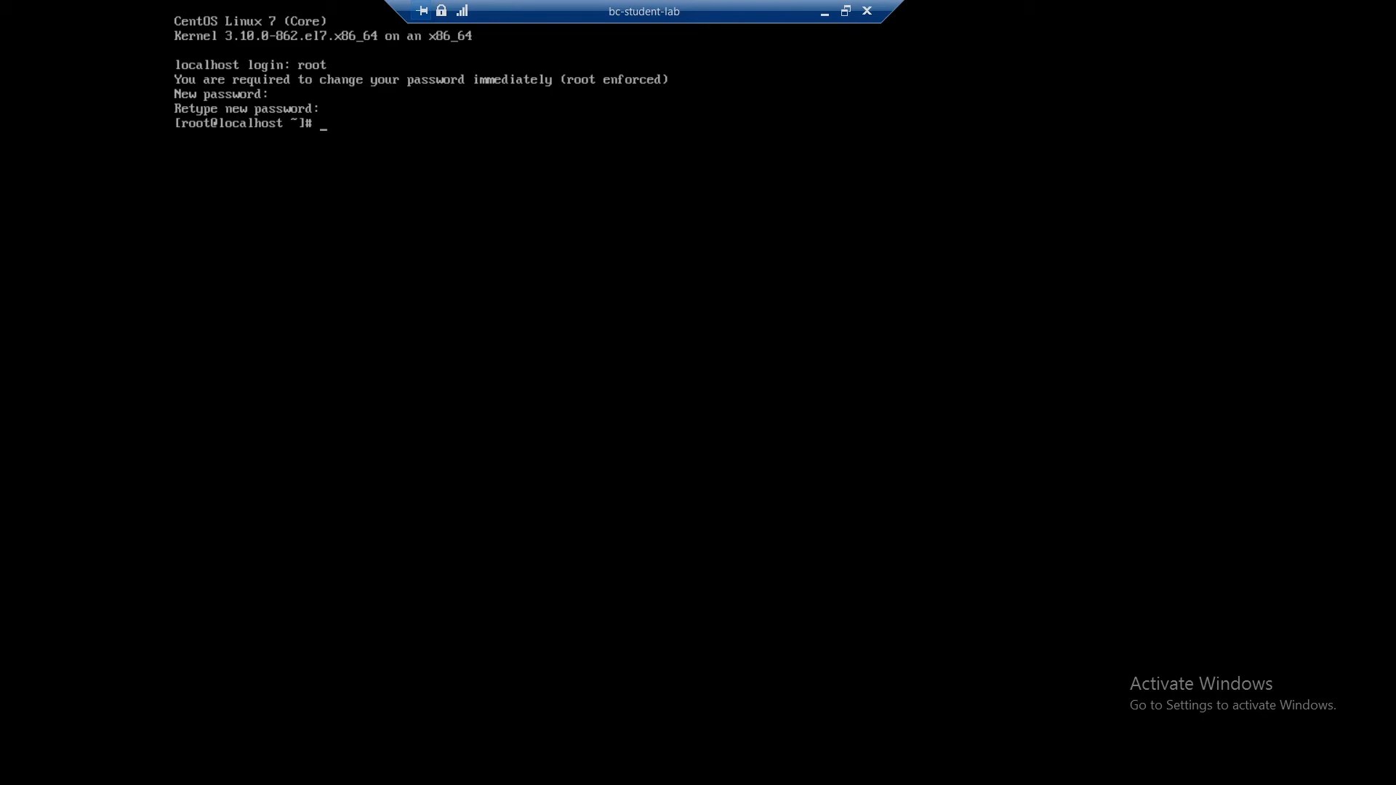
- Regenerate all initramfs images by running dracut --regenerate-all -f
text(dracut --r)
key(BackSpace)
text(-regenerate-all -f)
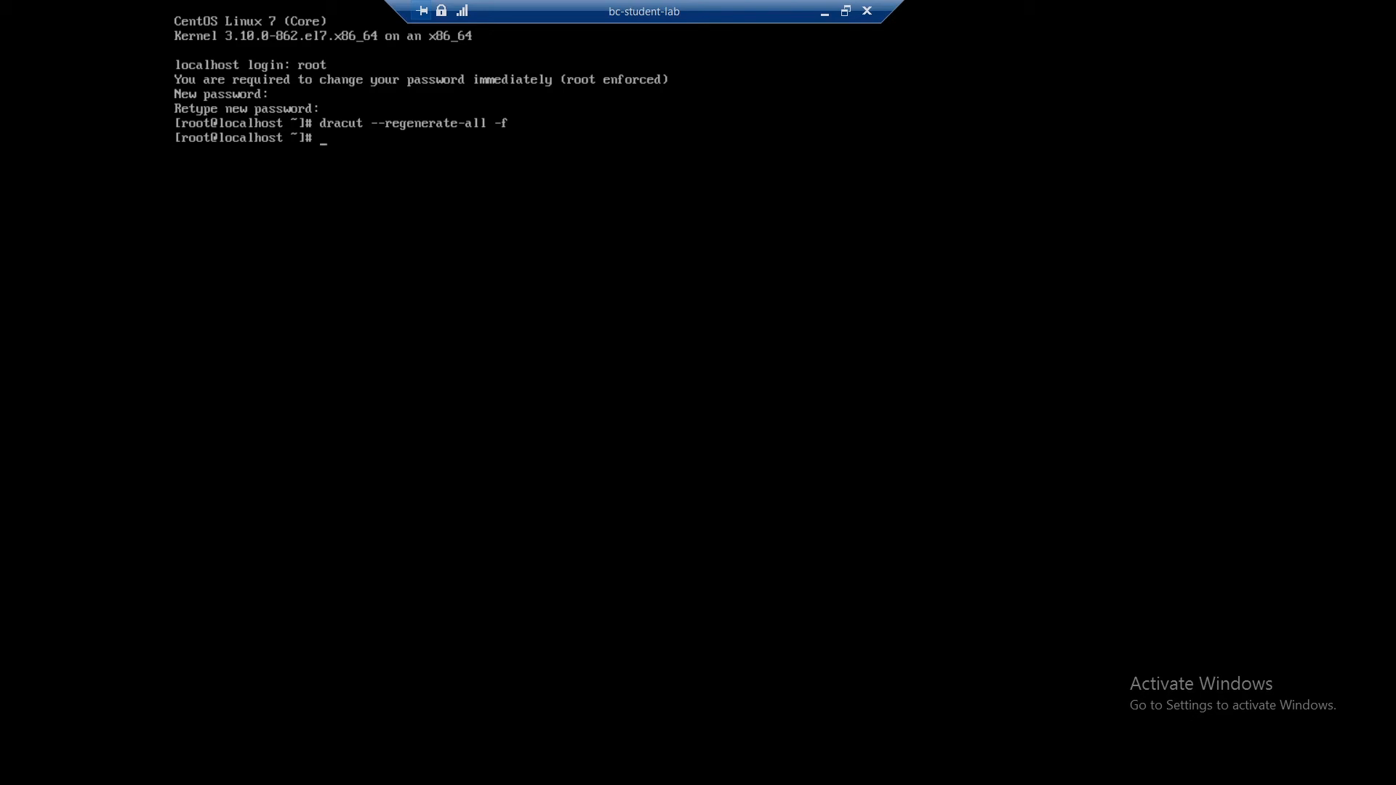
- Rebuild the boot loader configuration by running grub2-mkconfig -o /boot/grub2/grub.cfg
text(grub2-mkconfig -o /boot/)
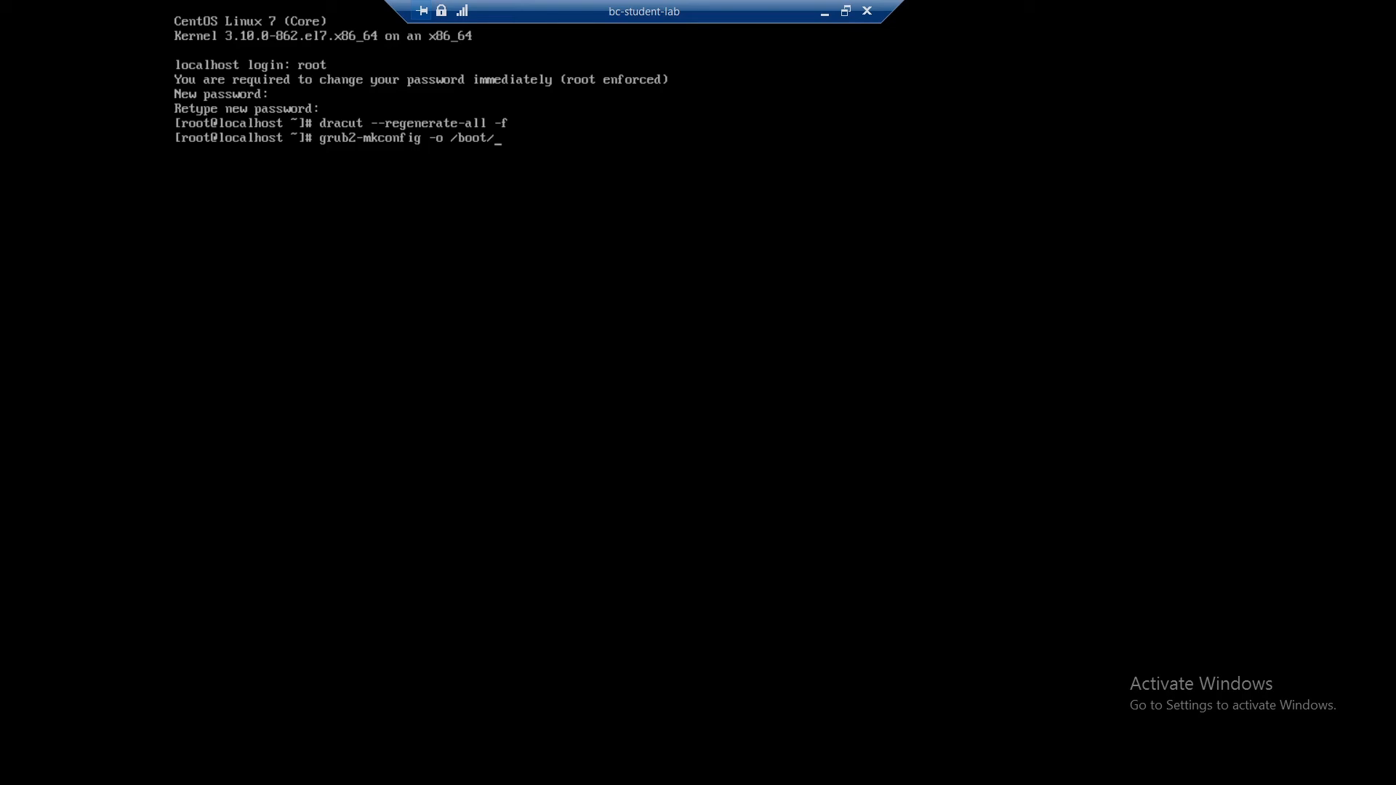
text(grub2/grub.cfg)
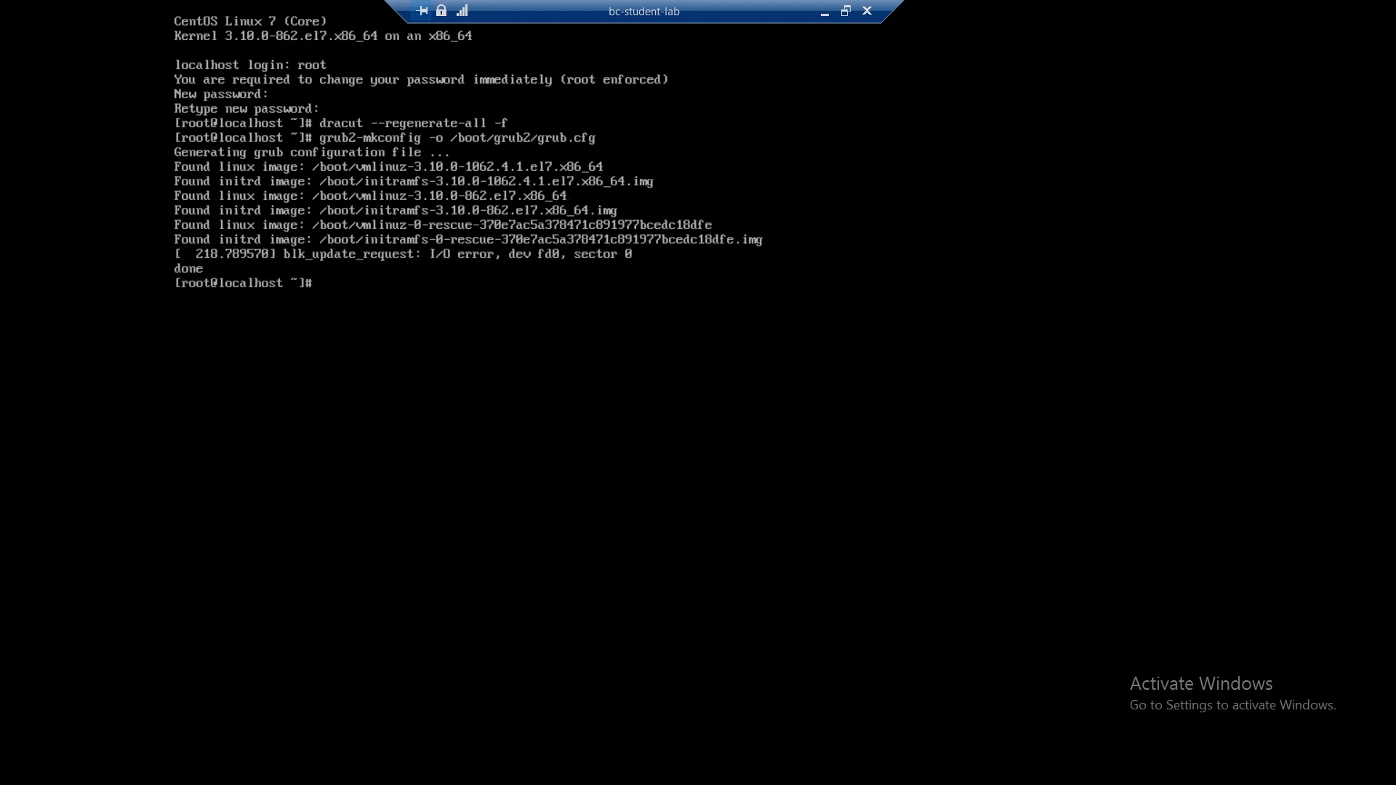
- Reboot the virtual machine and start the CentOS Linux 3.10.0-1062.4.1.el7.x86_64 entry
text(reboot)
key(Return)
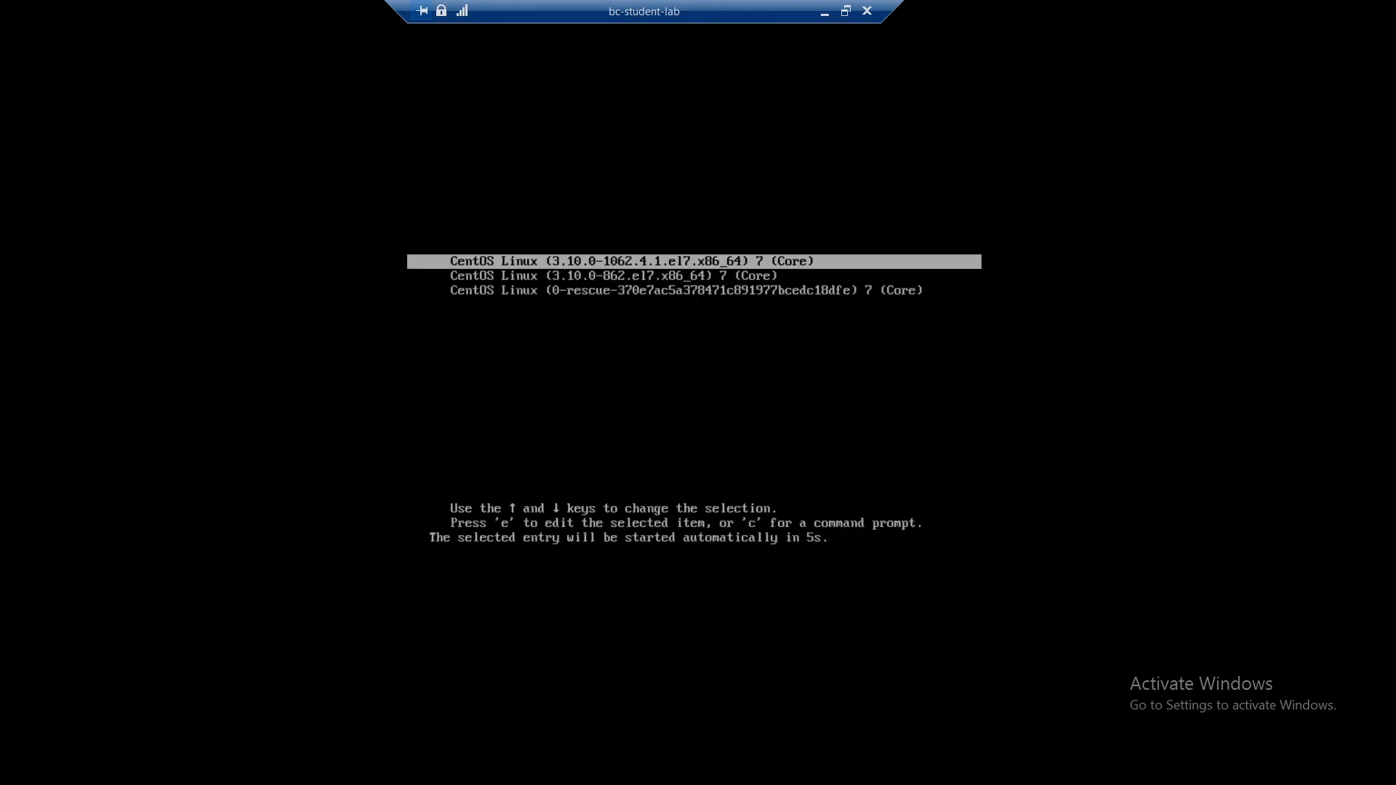
key(Return)
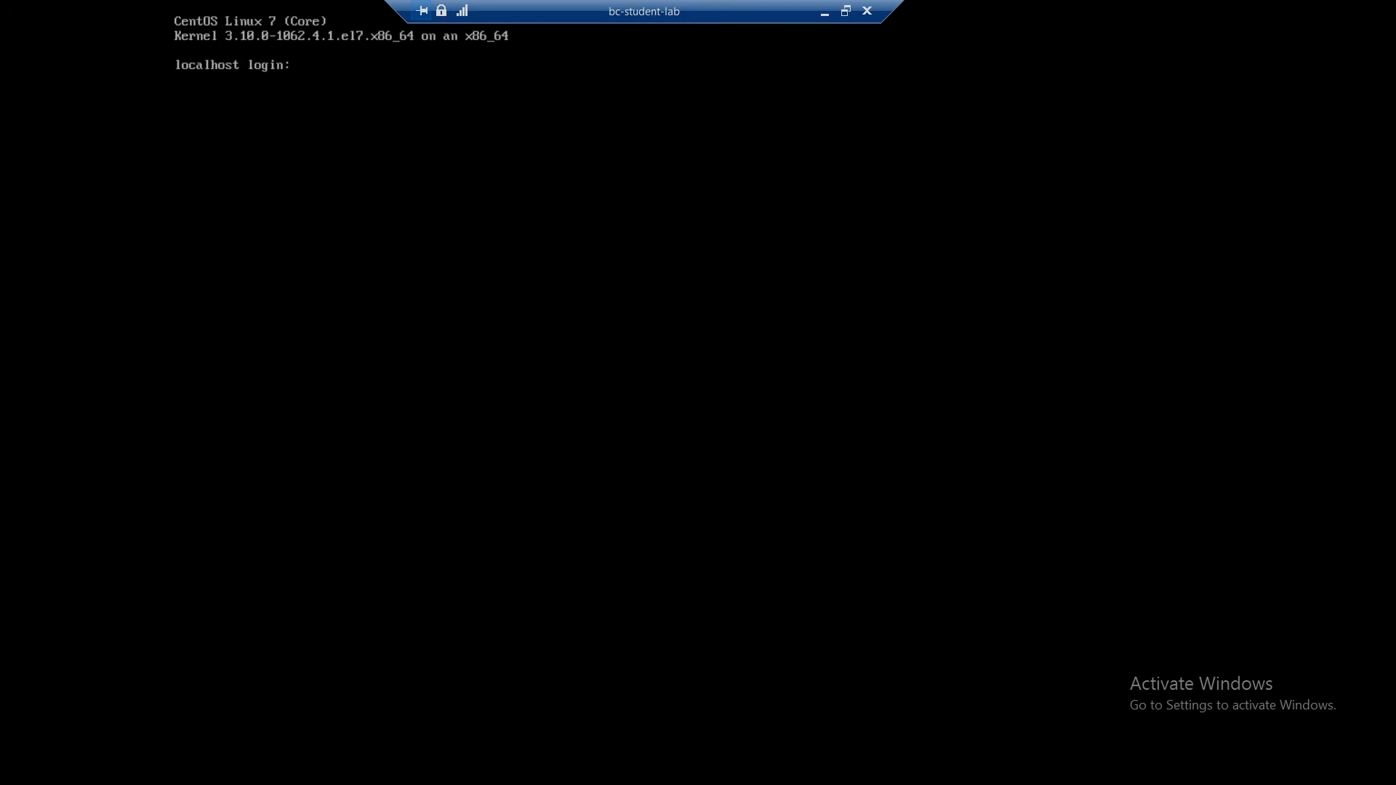
- Log in to the localhost console as root with the account password
text(root)
key(Return)
- List the root home directory's contents and run the ./setup script to start the QRadar 7.3.3 Community Edition setup
key(Return)
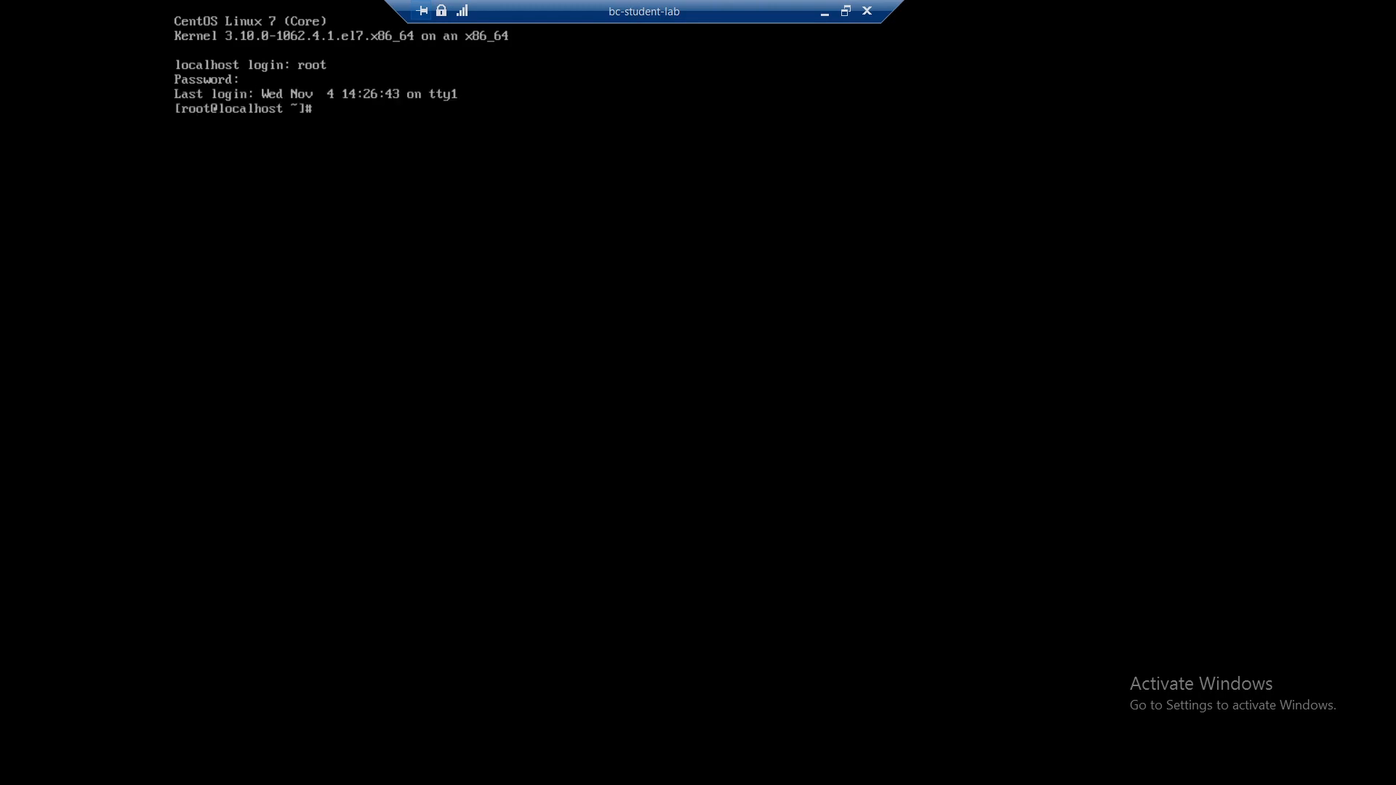
text(ls)
key(Return)
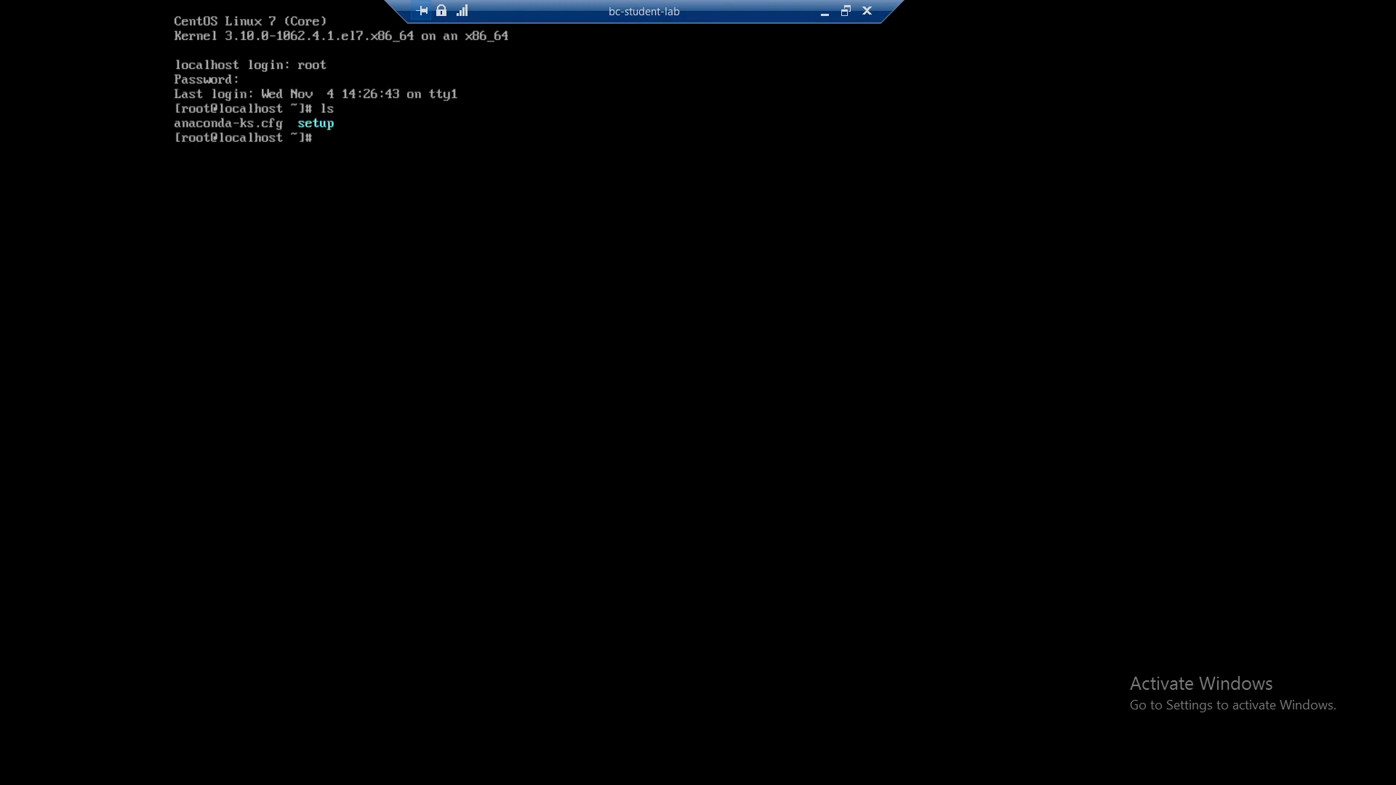
text(./setup)
key(Return)
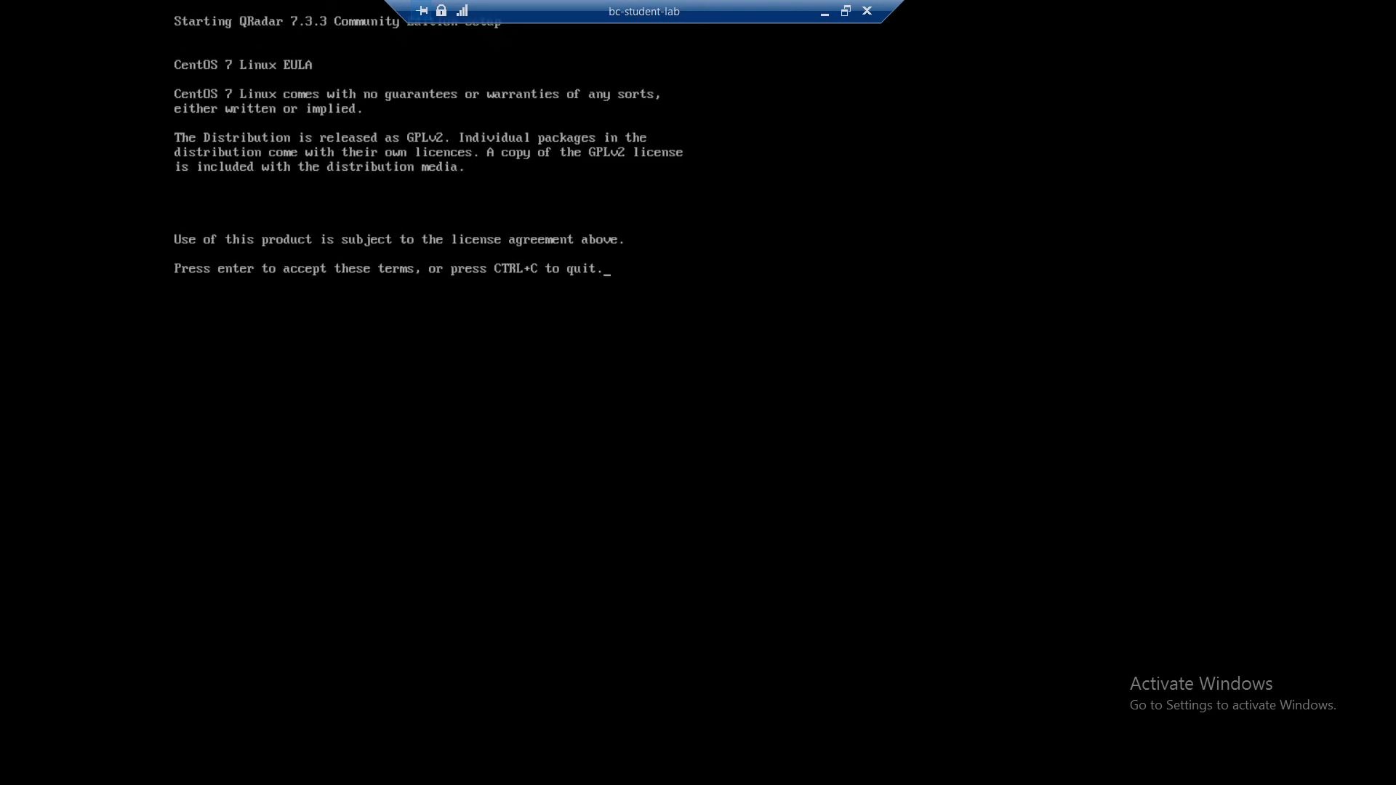
- Accept the CentOS 7 Linux EULA and the IBM license agreement, and complete the QRadar Community Edition installation
key(Return)
key(Return)
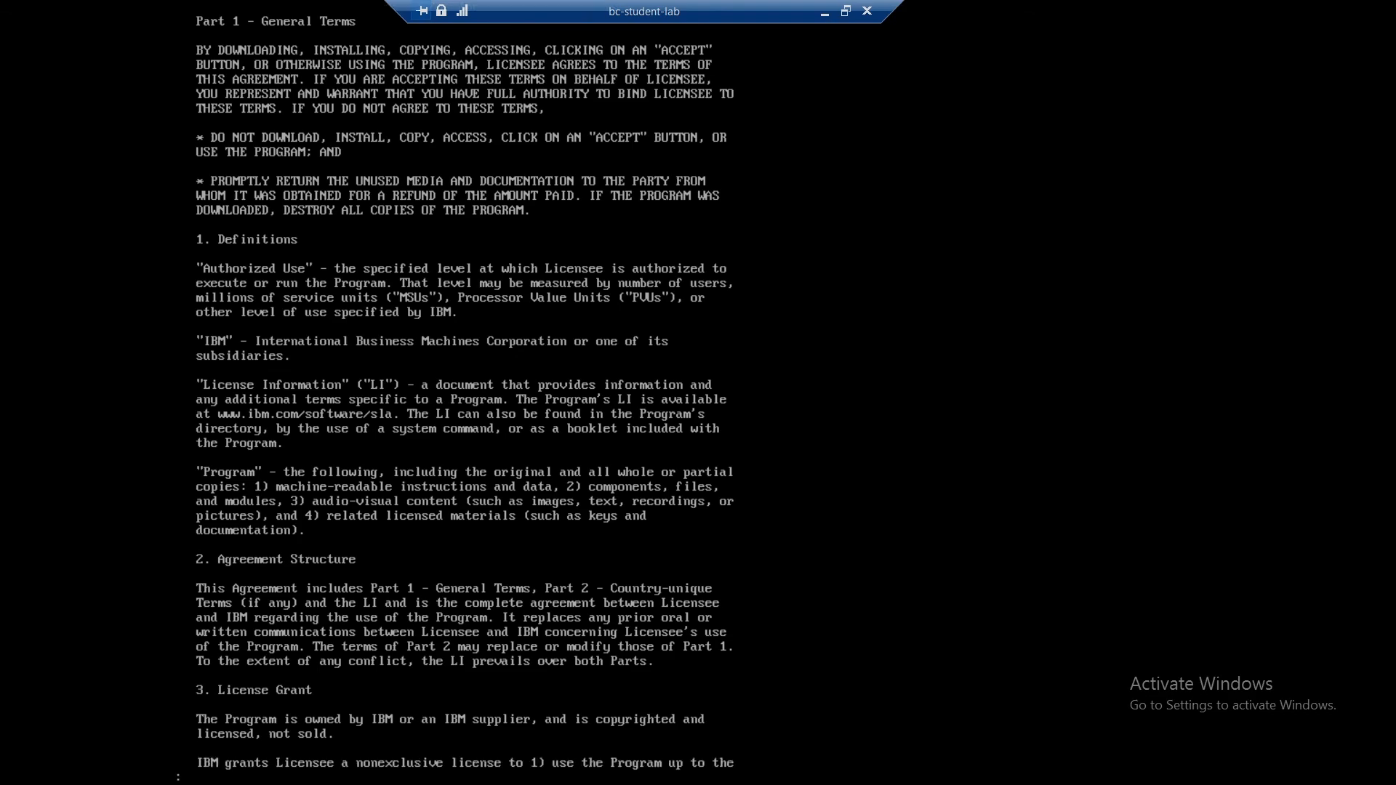
key(q)
key(Return)
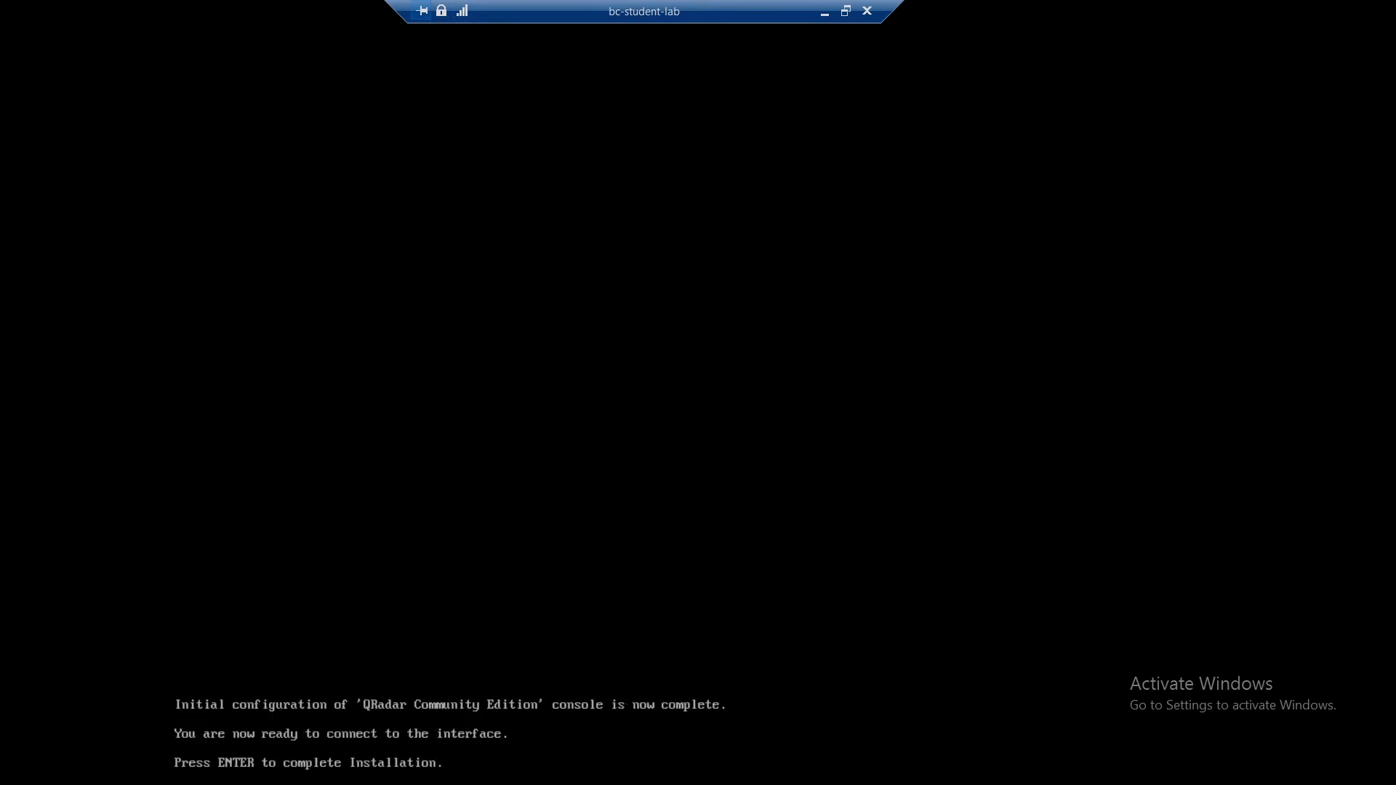
key(Return)
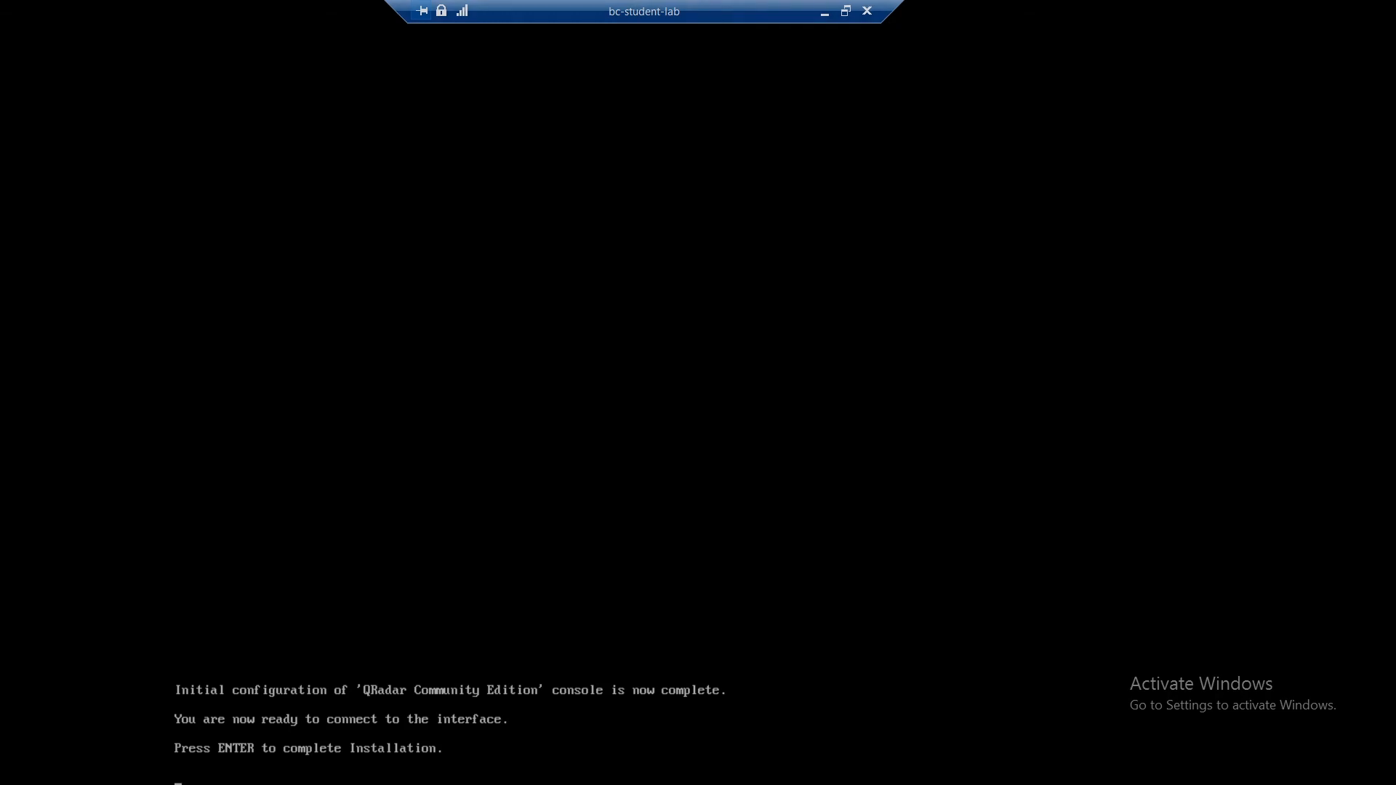